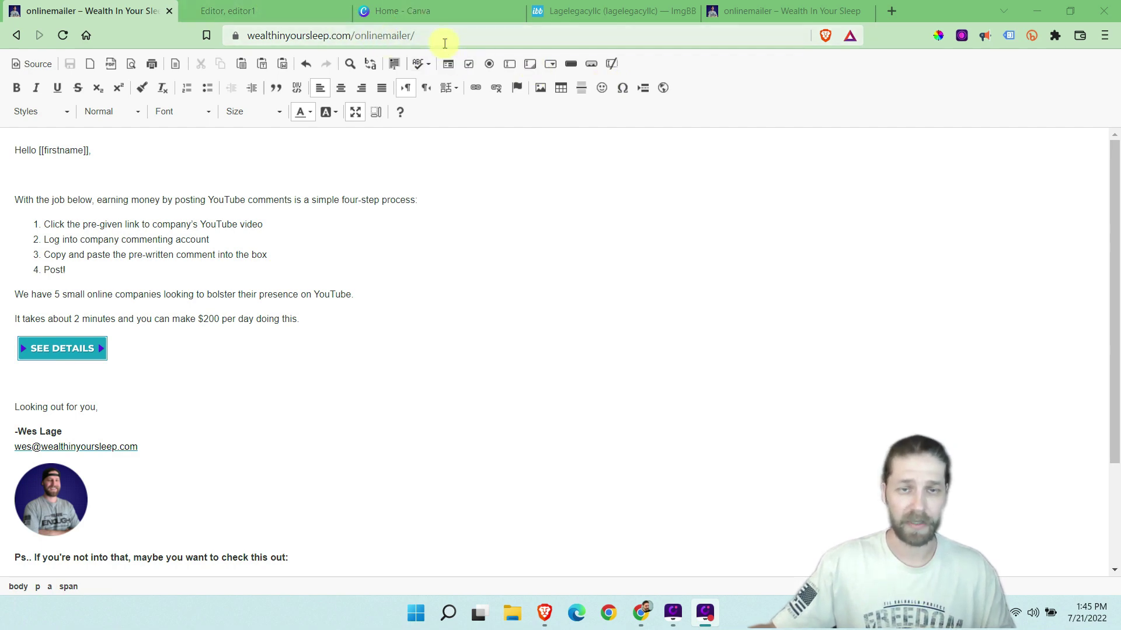
From the Canva home page, create a custom-size design 160 px wide and 40 px high
click(426, 14)
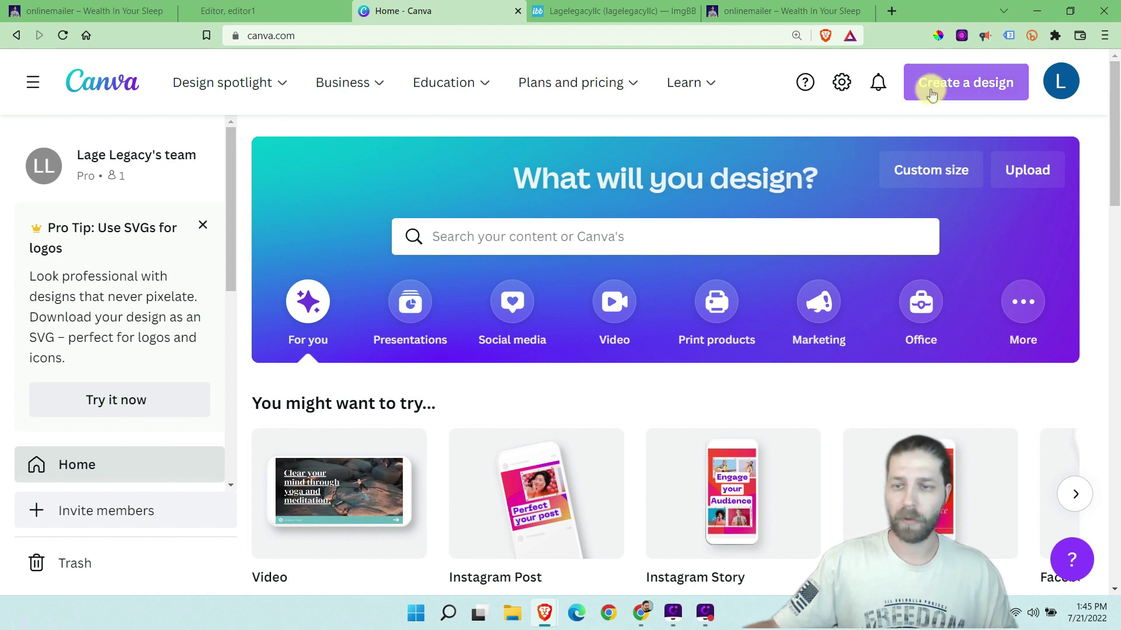
click(957, 82)
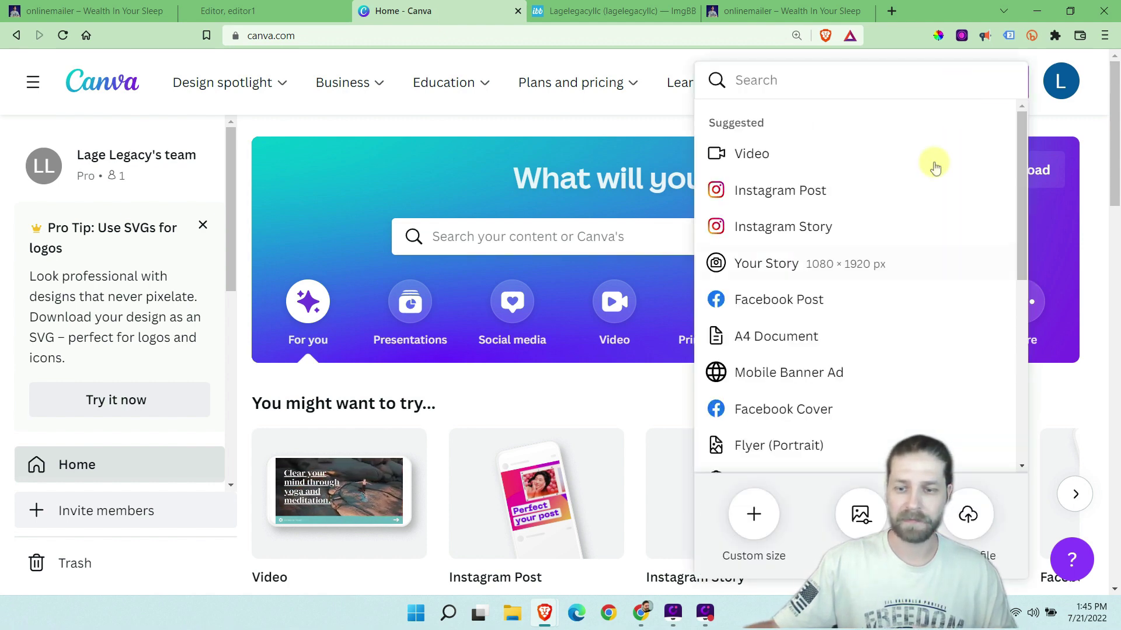
click(752, 512)
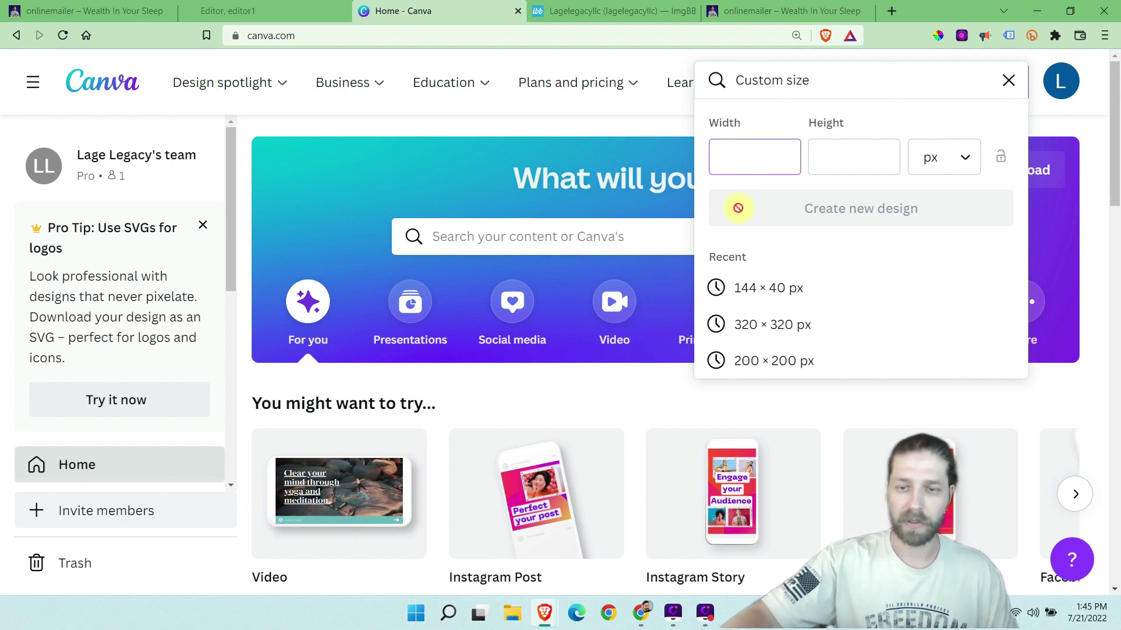
text(160)
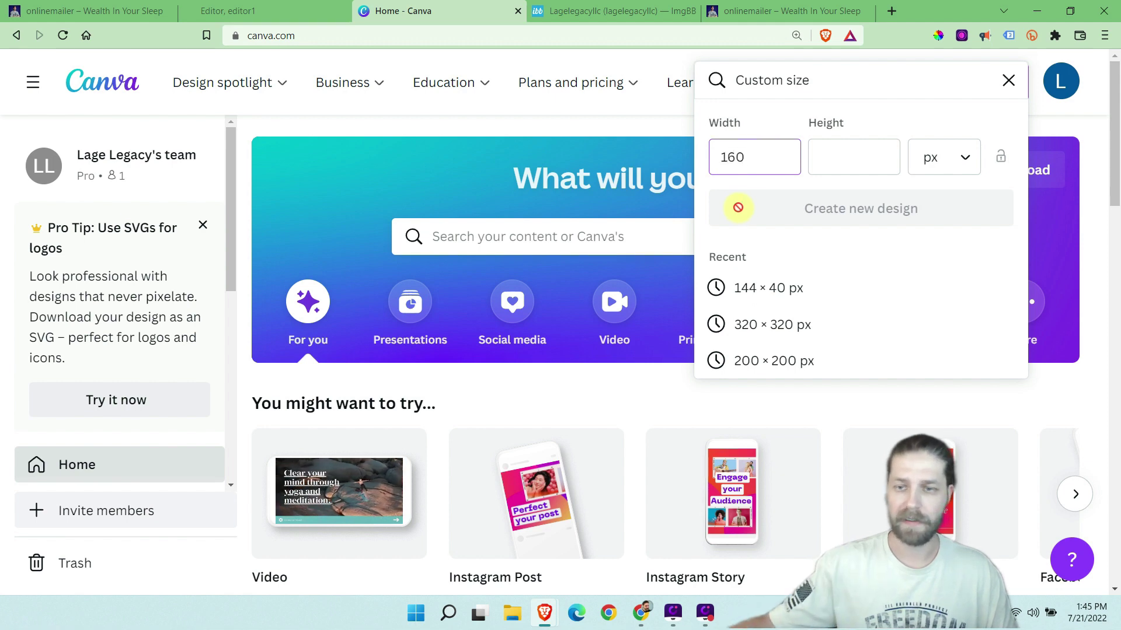
click(869, 164)
text(4)
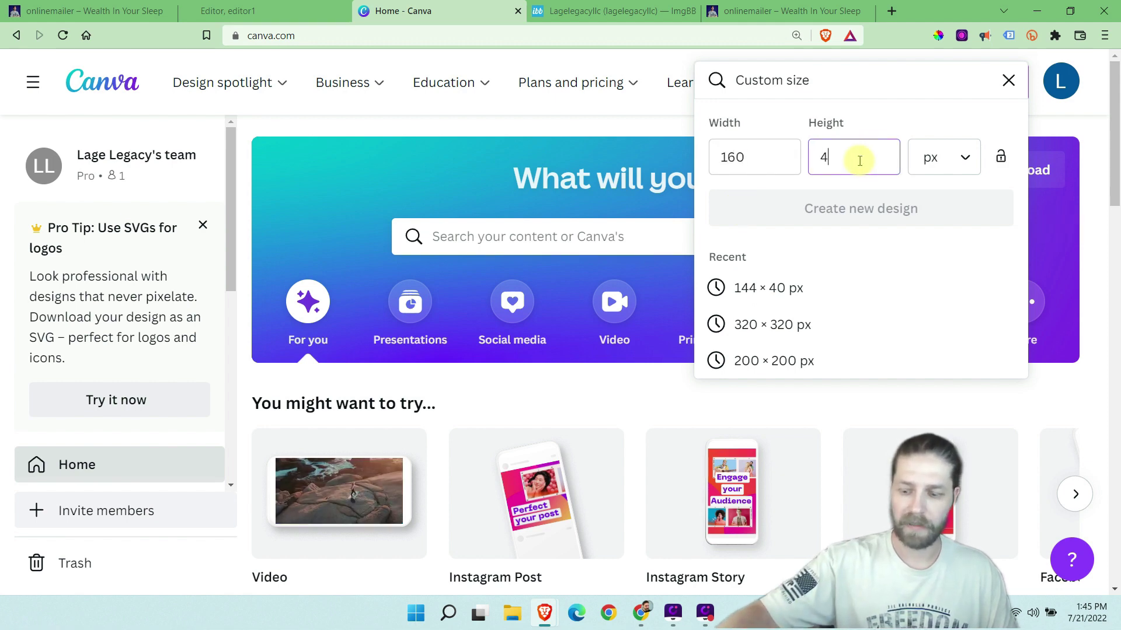
text(0)
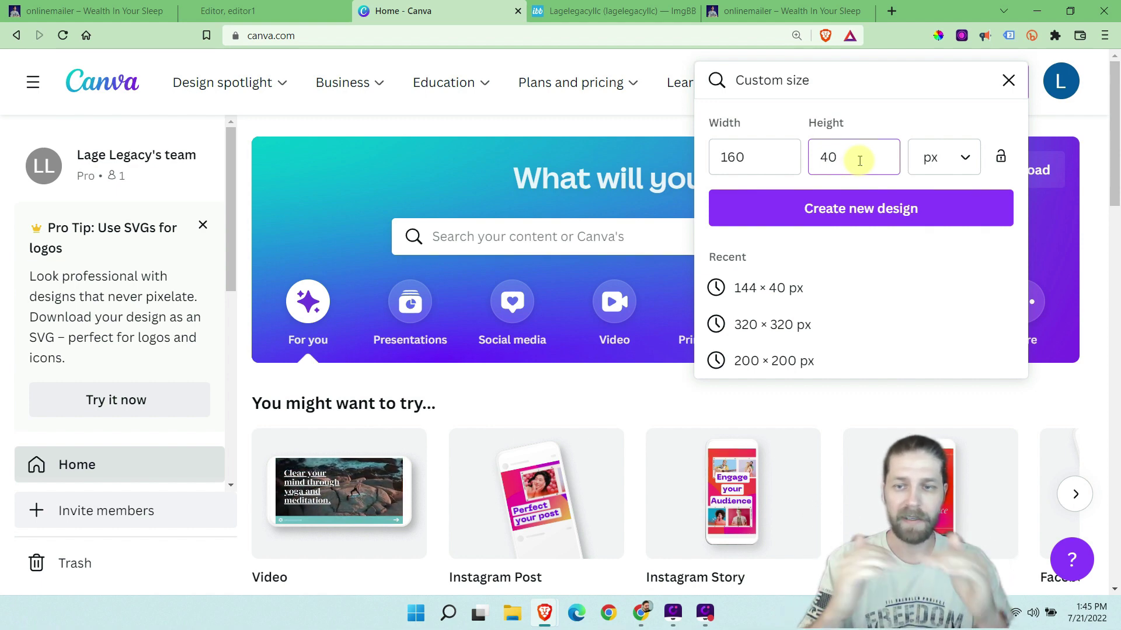
click(855, 209)
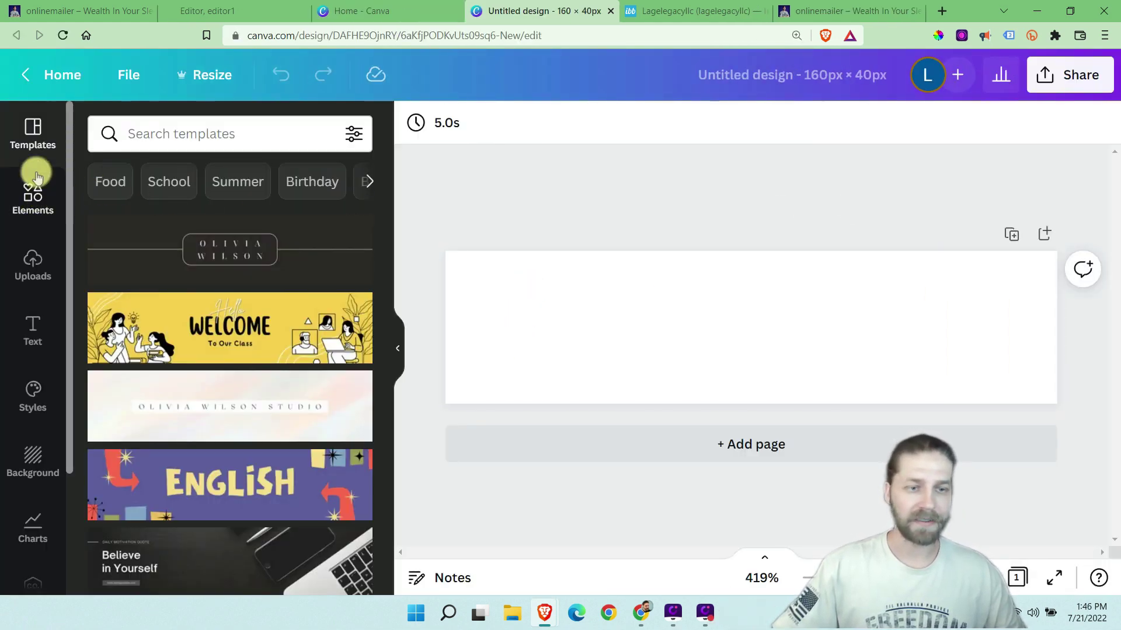
Add a square from Lines & Shapes and stretch it to fill the whole canvas
click(37, 192)
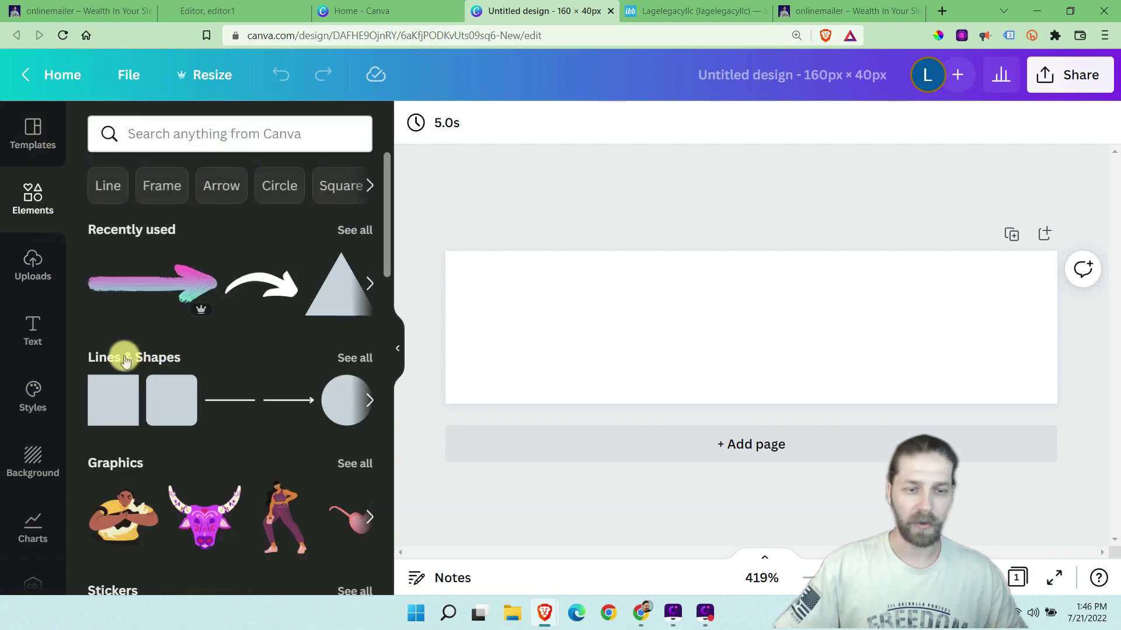
click(356, 357)
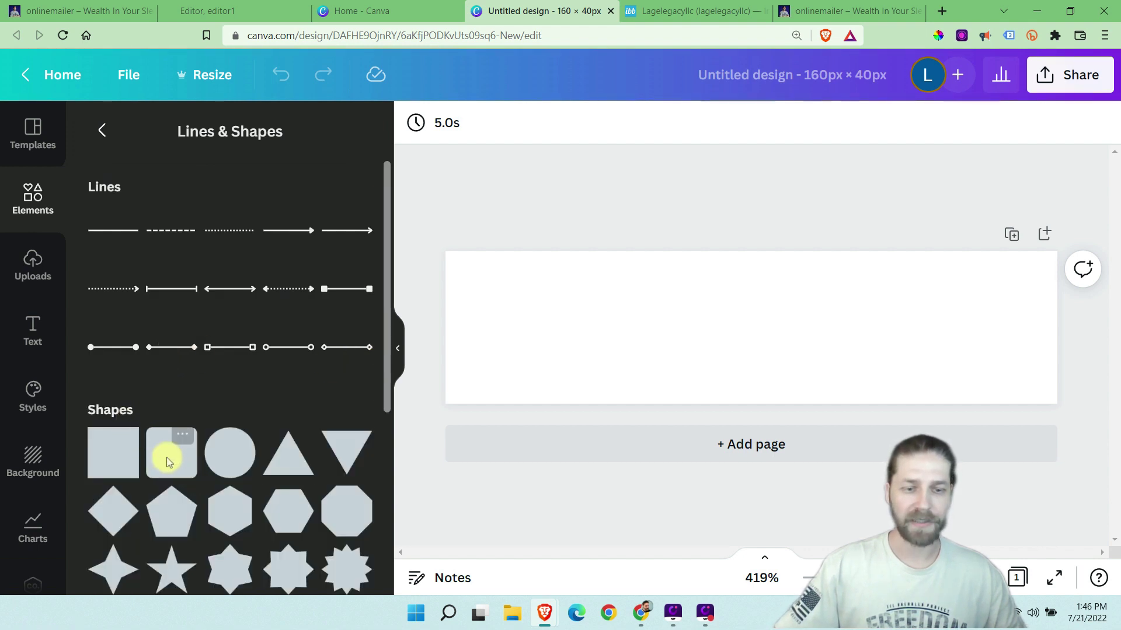
drag(168, 462, 445, 340)
drag(628, 323, 1056, 317)
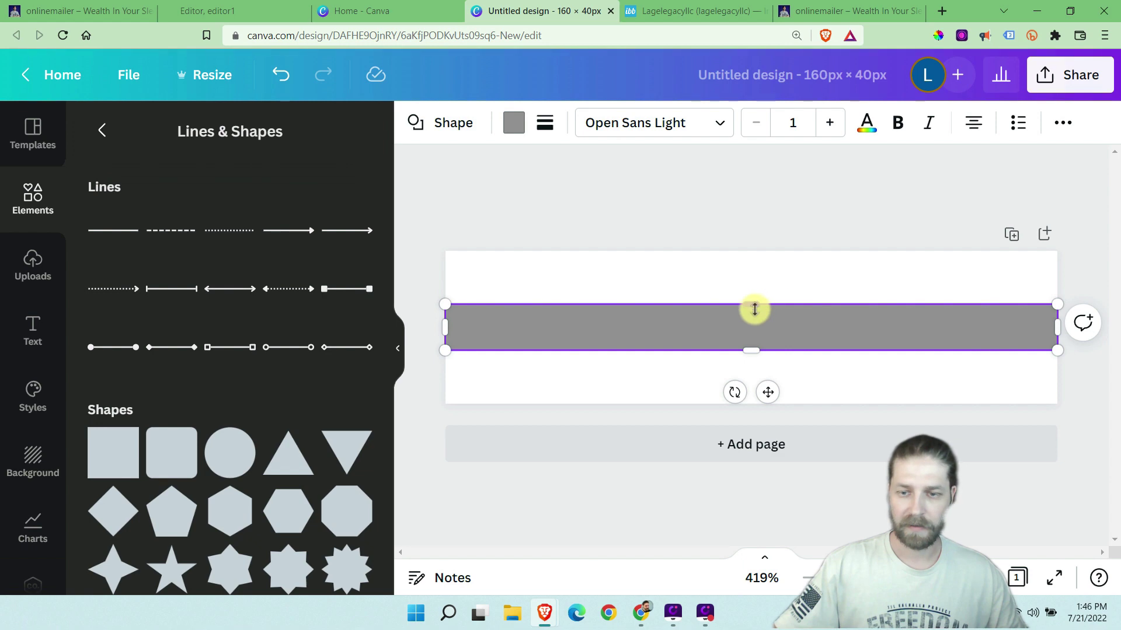
drag(752, 306, 741, 257)
drag(753, 350, 763, 400)
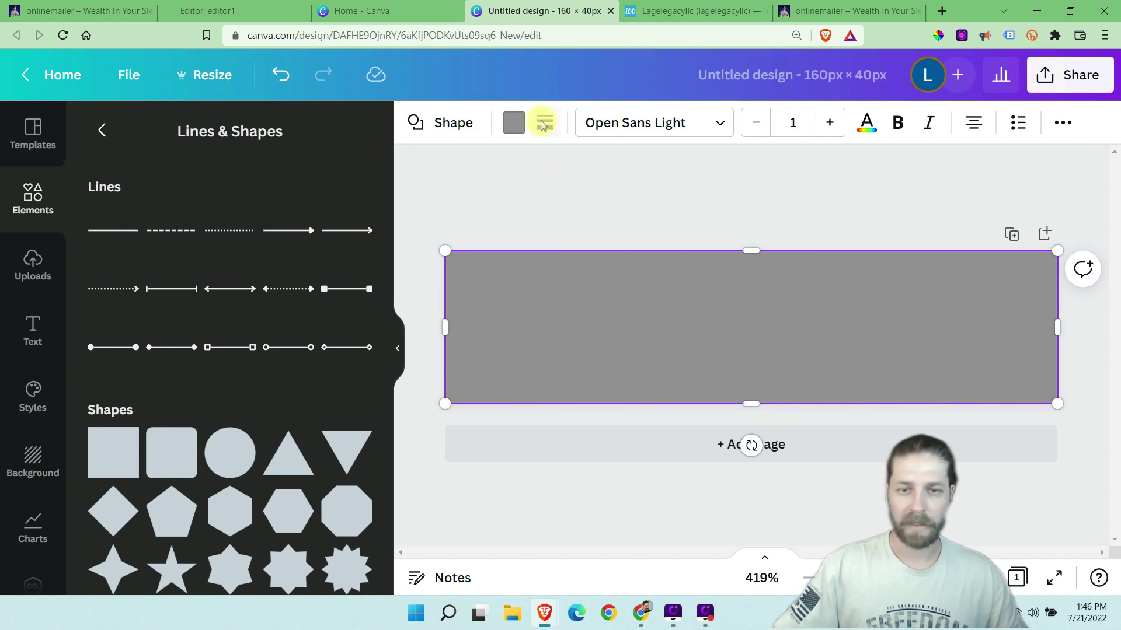
Set the rectangle's fill colour to dark teal
click(512, 133)
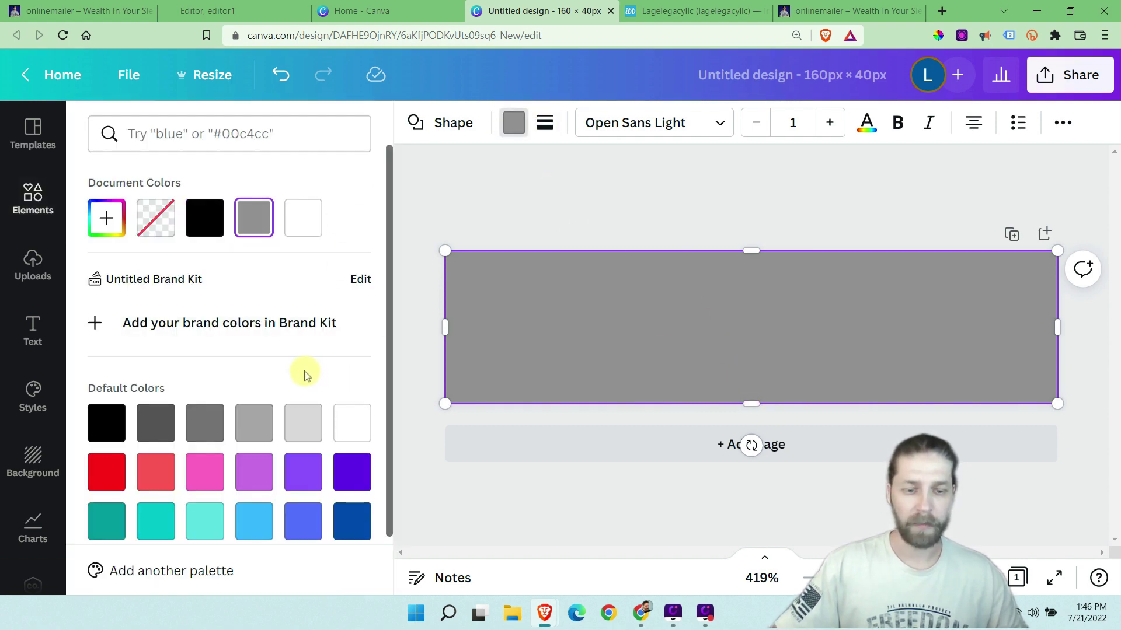
scroll(307, 374, down, 2)
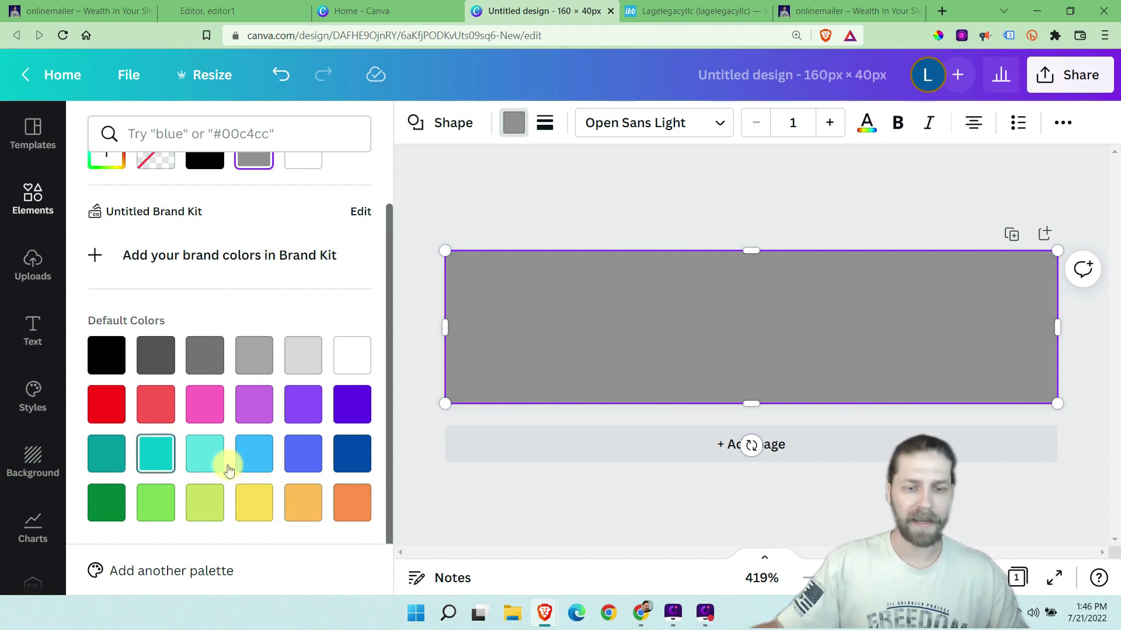
click(159, 458)
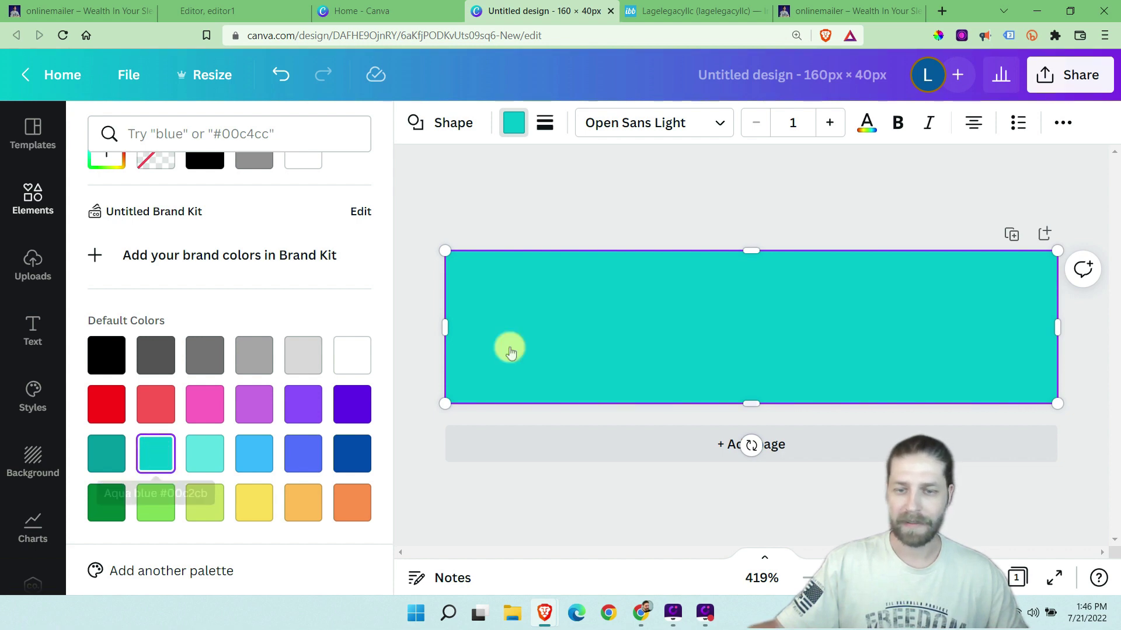
click(111, 454)
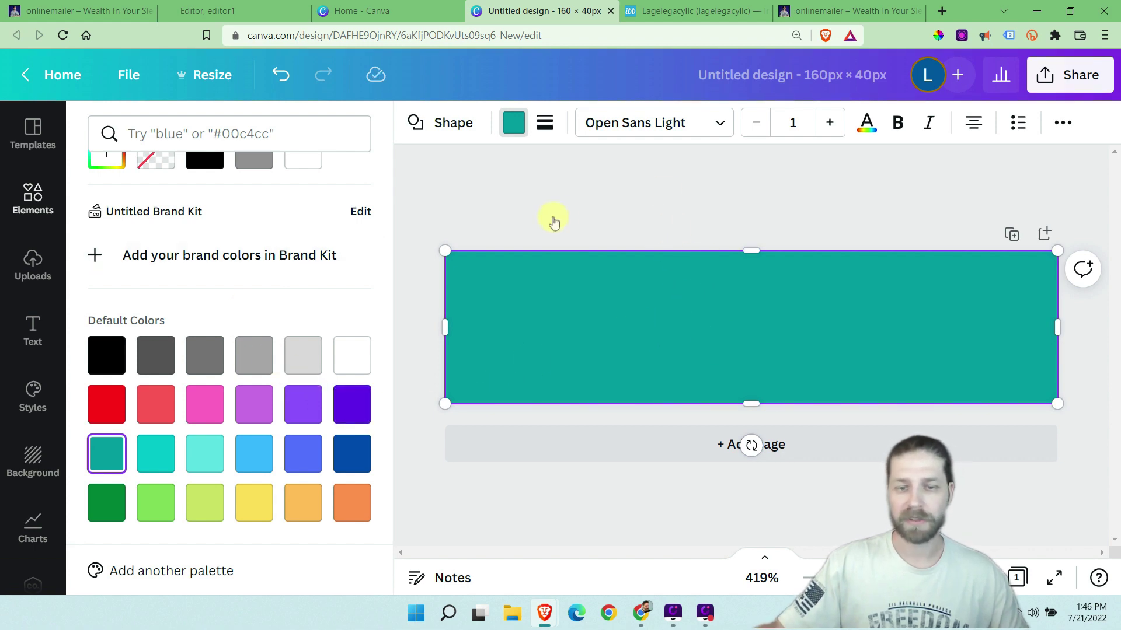
key(Escape)
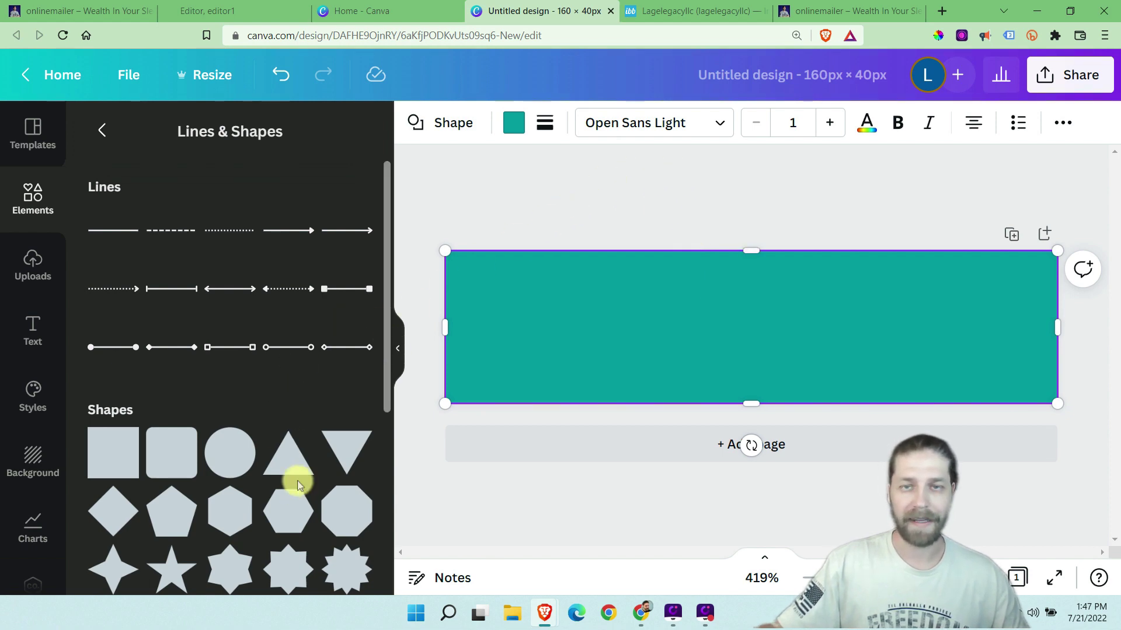
Add a triangle near the bar's left end and rotate it 90° to point right
scroll(269, 475, down, 2)
drag(290, 310, 493, 335)
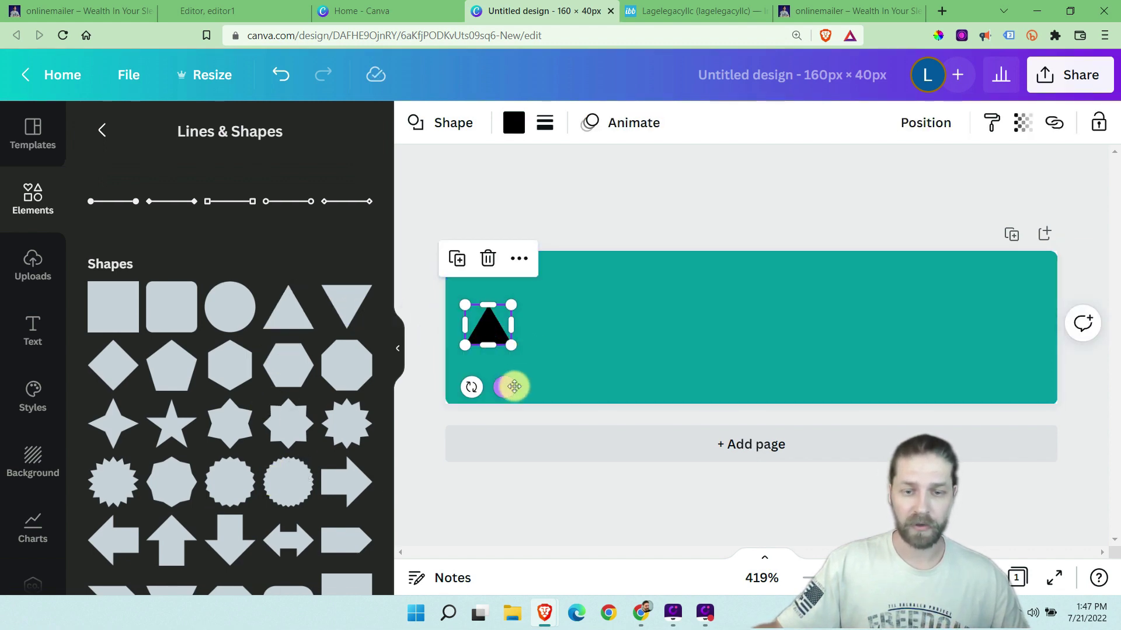
drag(513, 387, 389, 317)
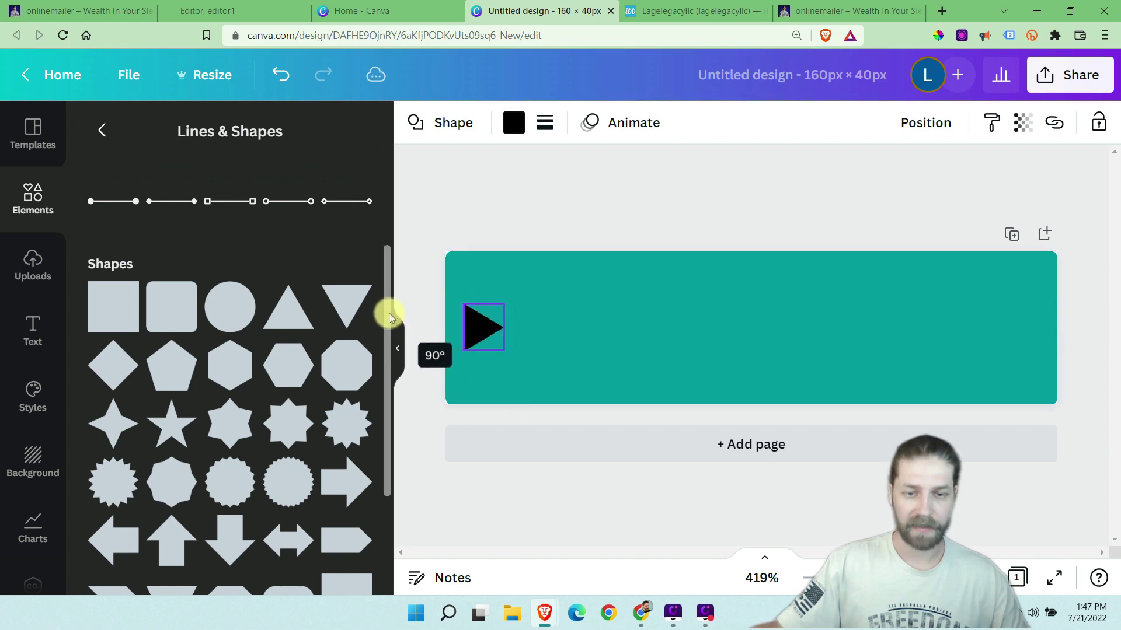
drag(390, 319, 390, 320)
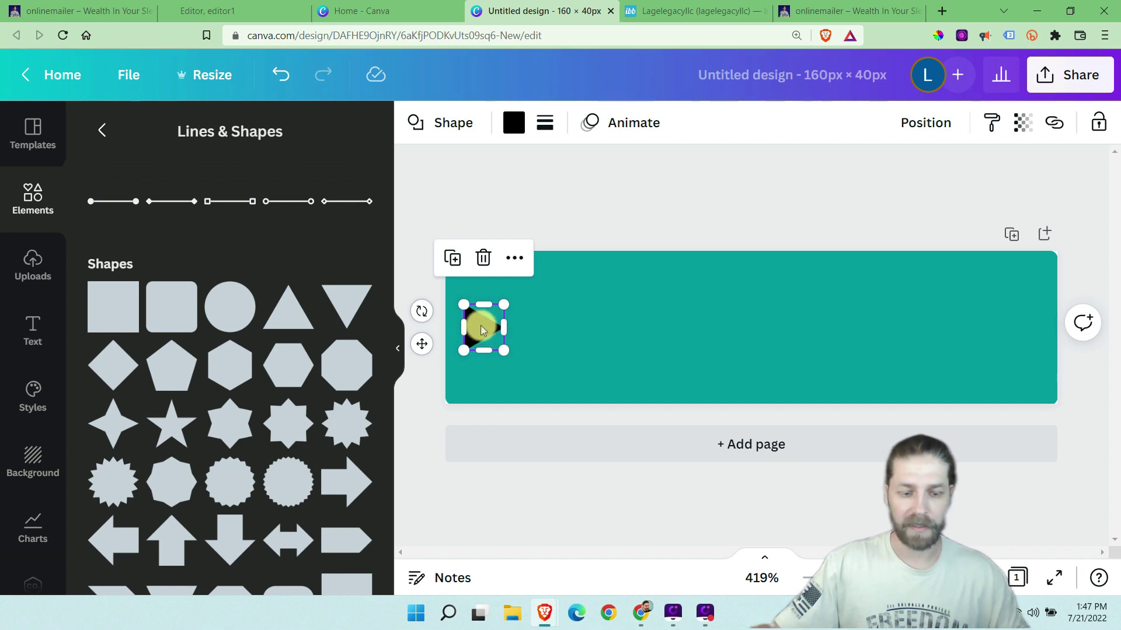
Copy and paste the triangle, placing the copy at the bar's right end
right_click(481, 330)
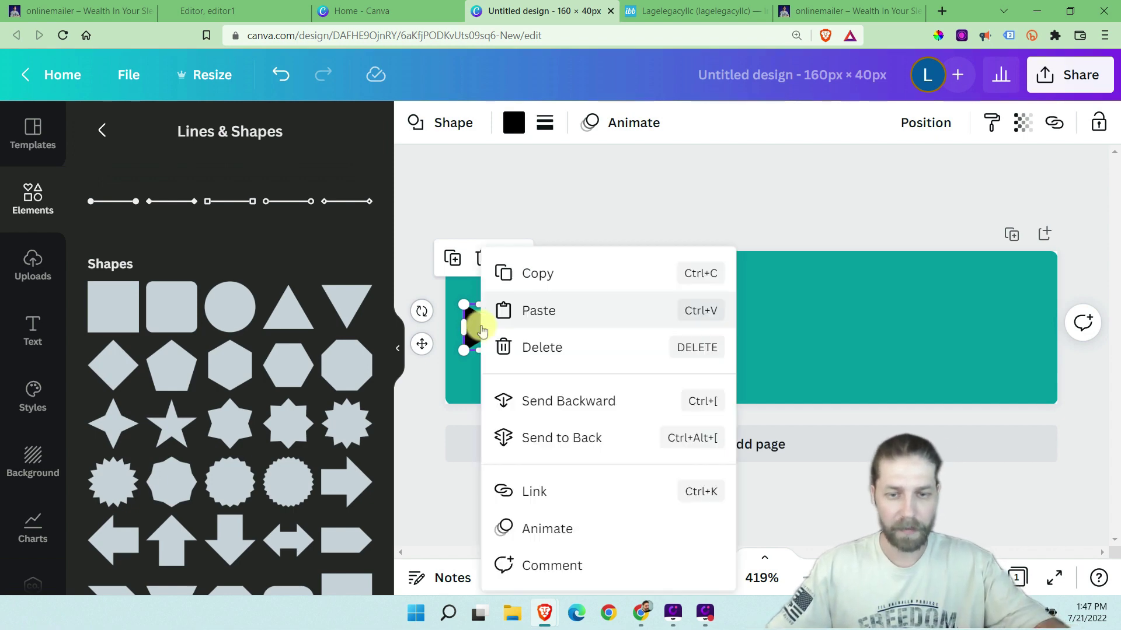
click(532, 275)
click(574, 319)
right_click(574, 319)
click(604, 310)
click(362, 148)
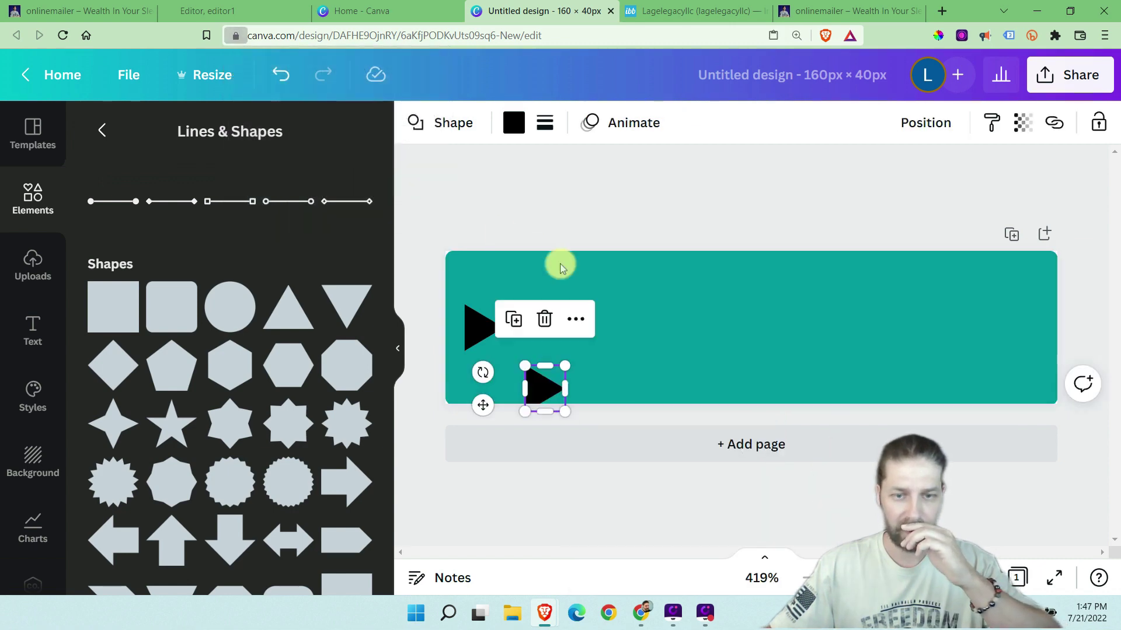
mouse_move(546, 385)
mouse_down()
mouse_move(633, 350)
mouse_move(922, 313)
mouse_move(1001, 328)
mouse_move(978, 315)
mouse_move(981, 325)
mouse_move(936, 327)
mouse_move(1021, 321)
mouse_up()
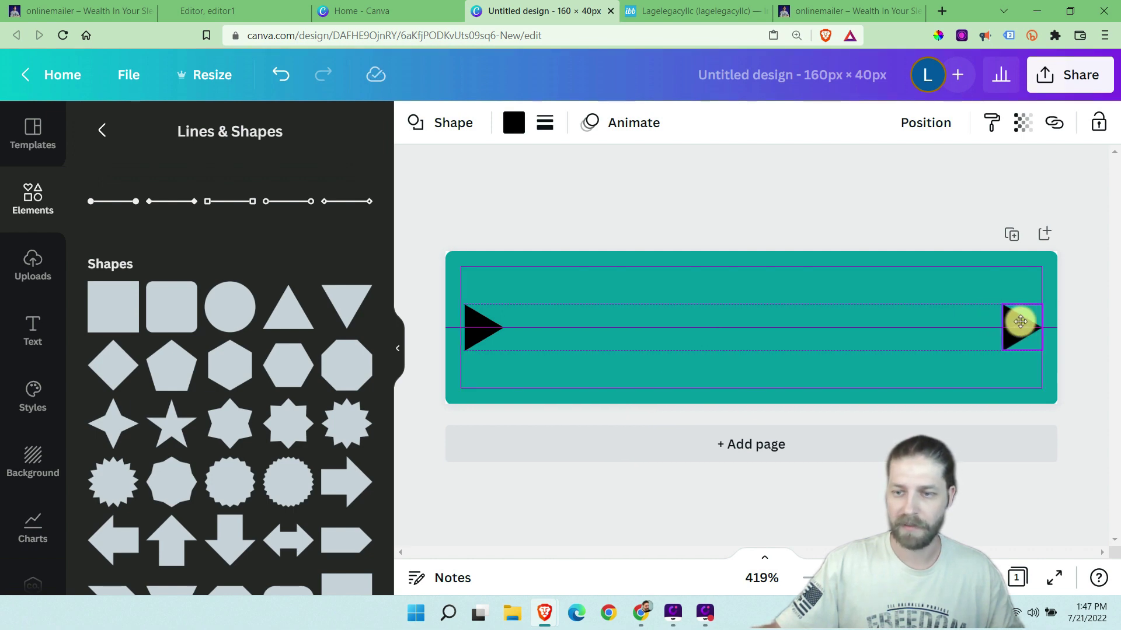
drag(1021, 322, 1020, 321)
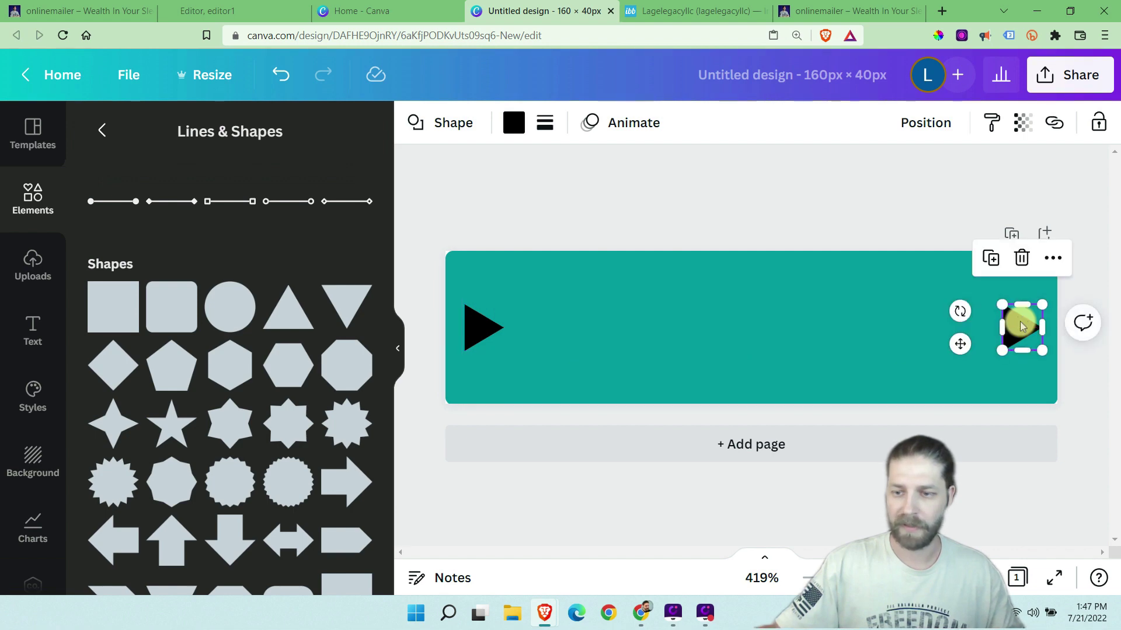
mouse_move(475, 325)
mouse_down()
mouse_move(492, 329)
mouse_move(476, 327)
mouse_up()
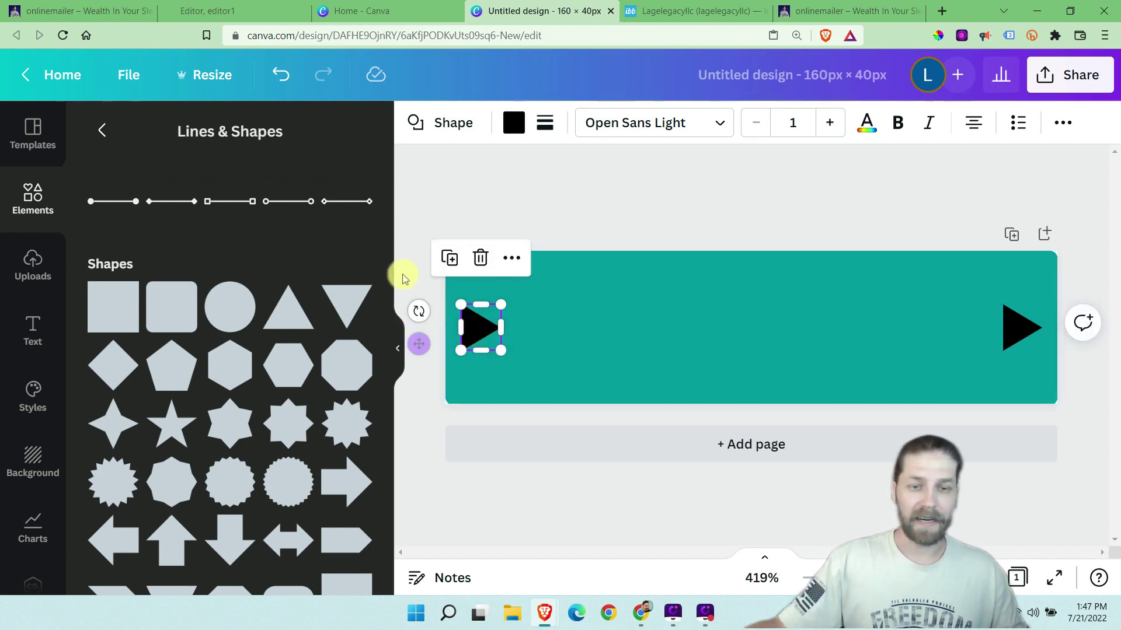
Recolour the left triangle dark blue after trying light blue
click(511, 124)
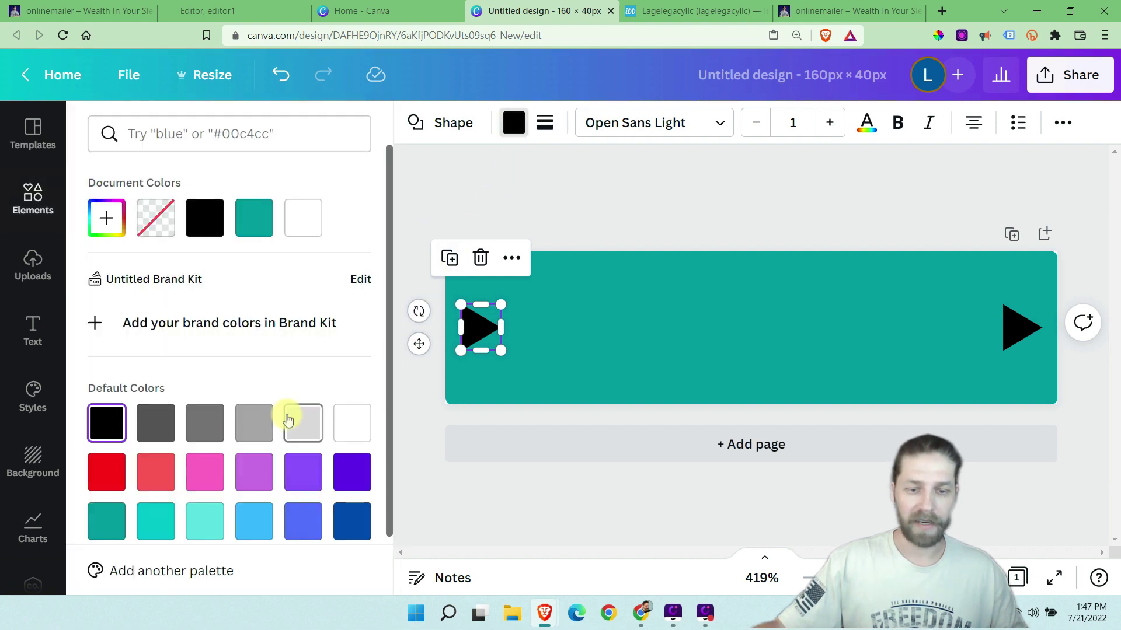
scroll(286, 420, down, 2)
click(356, 449)
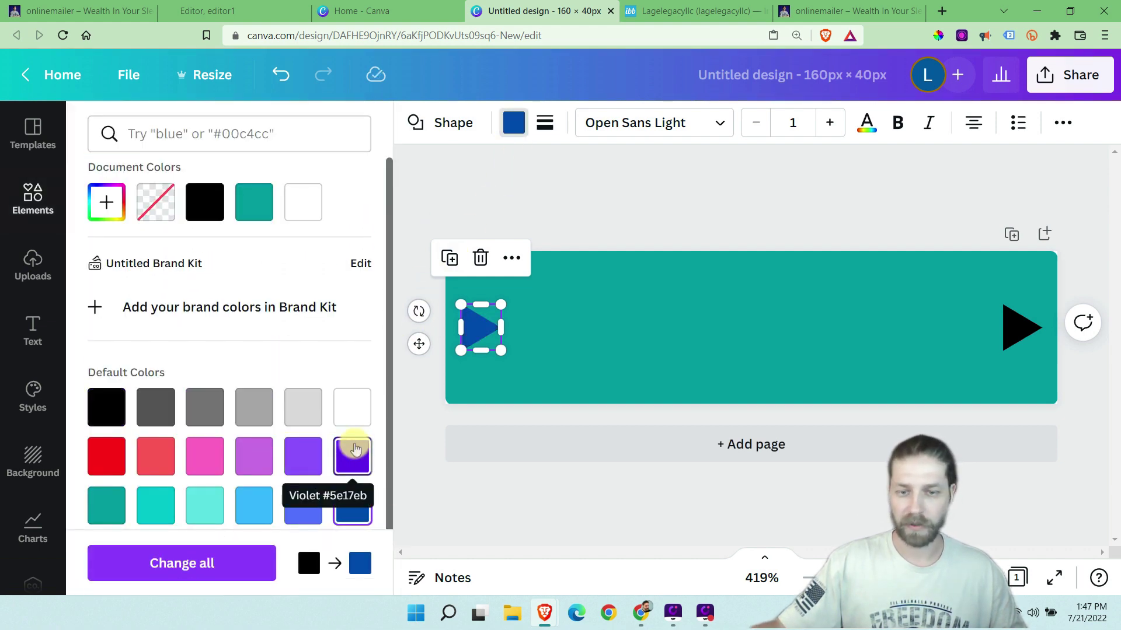
scroll(331, 443, down, 1)
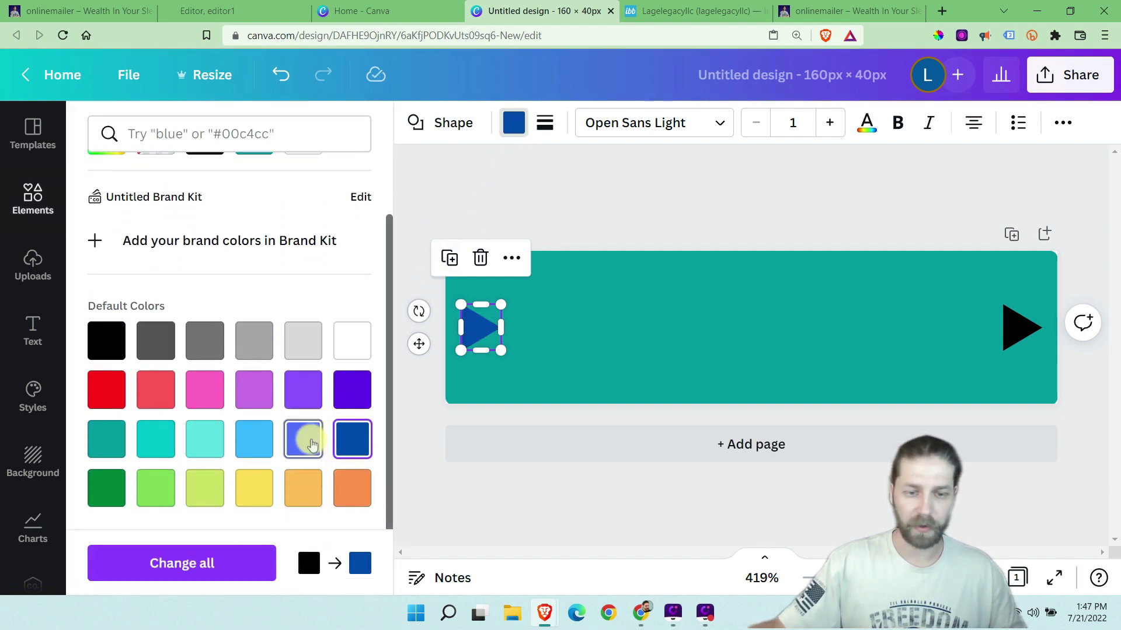
click(304, 439)
click(345, 443)
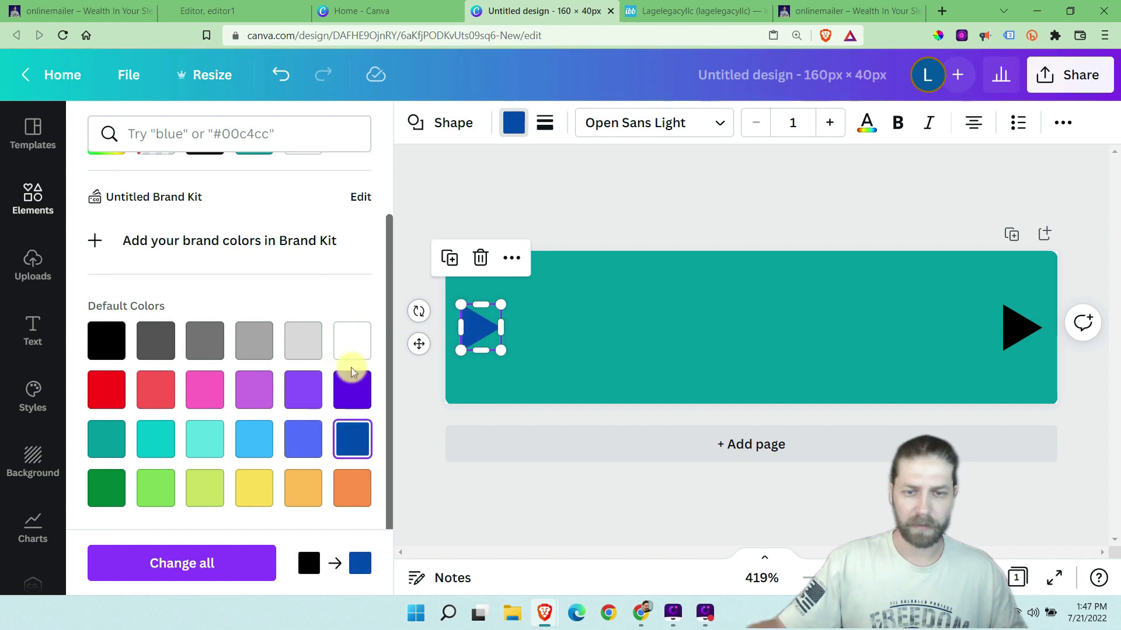
click(252, 438)
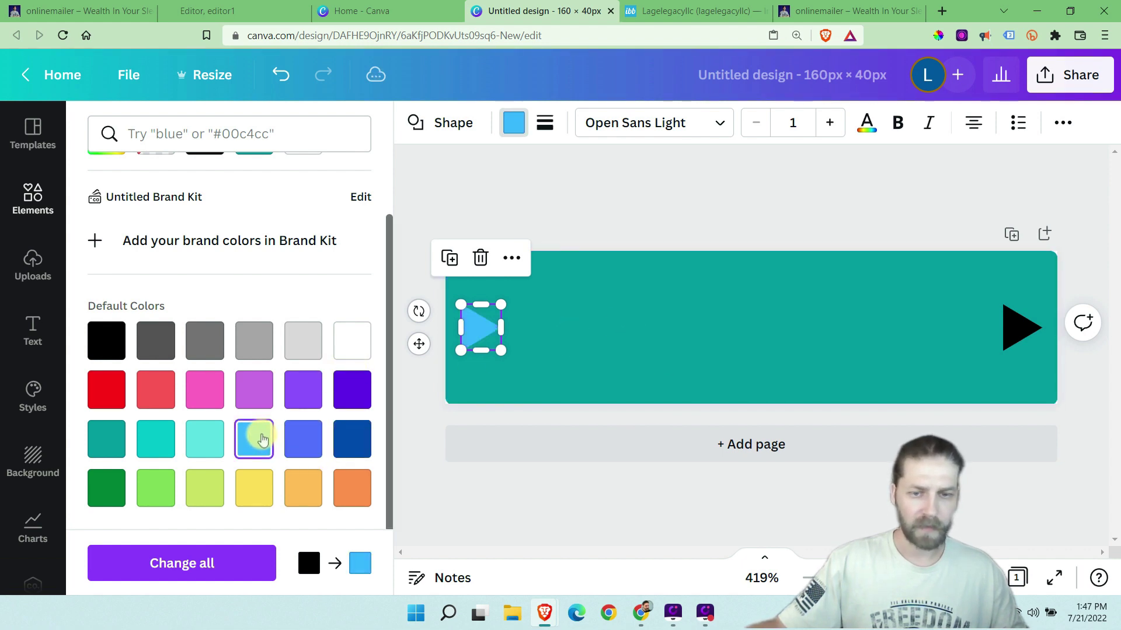
click(352, 439)
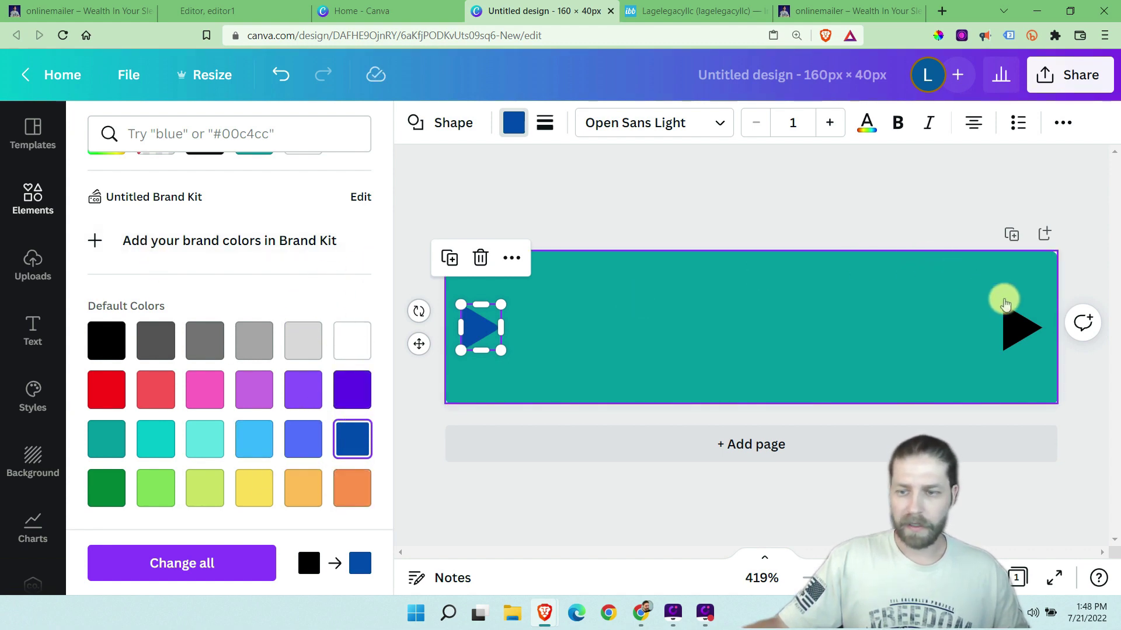
Make the right triangle dark blue too, then select the teal background
click(1016, 324)
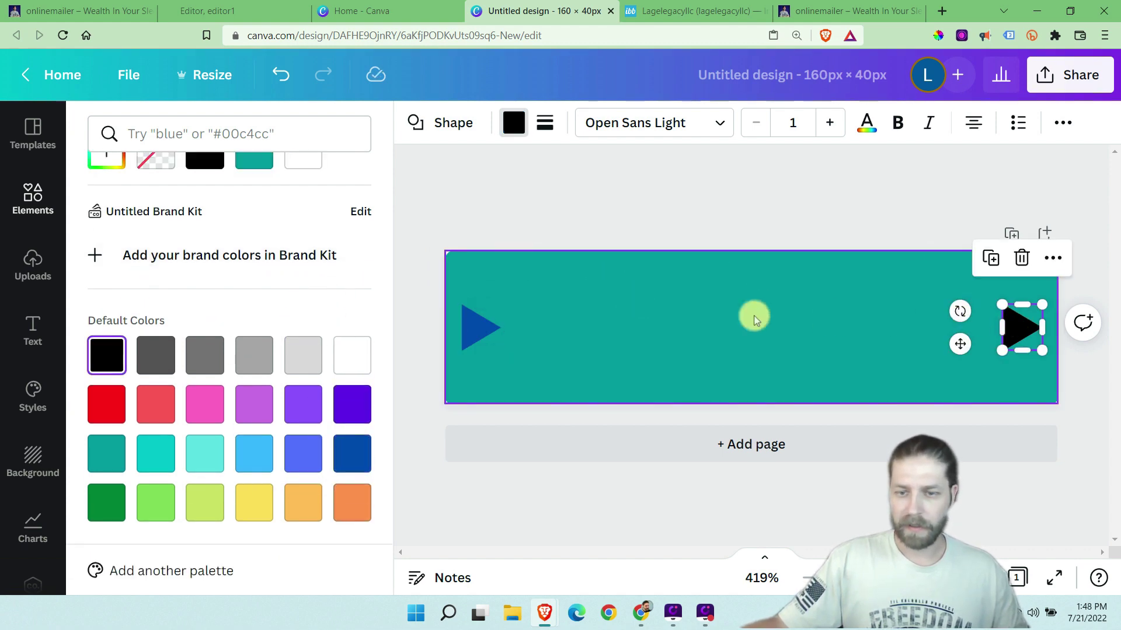
click(353, 452)
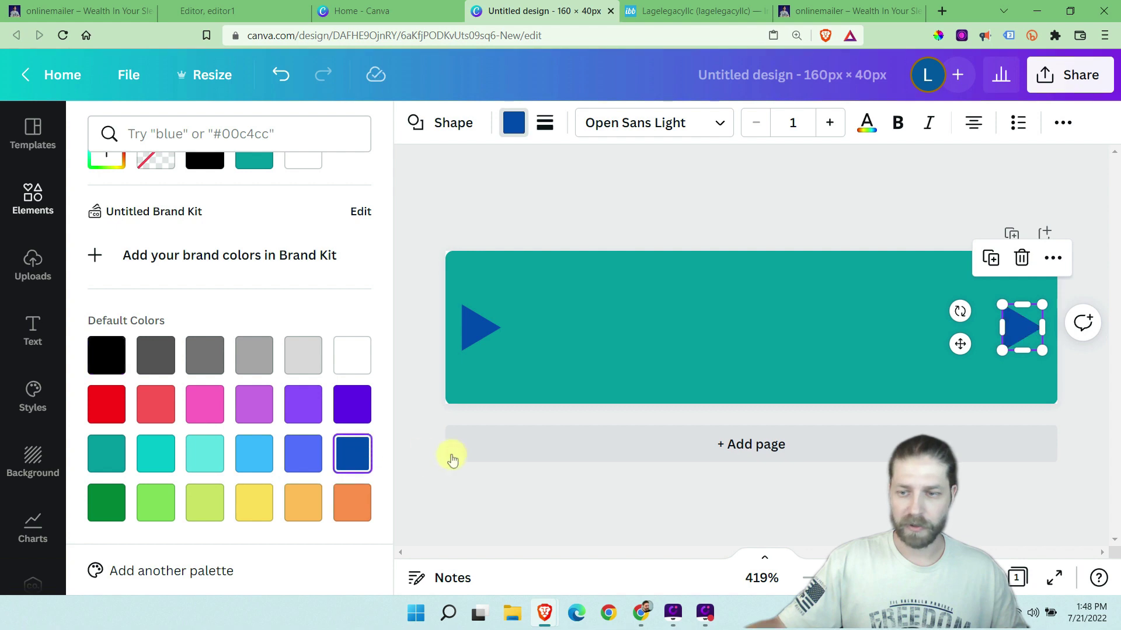
click(702, 325)
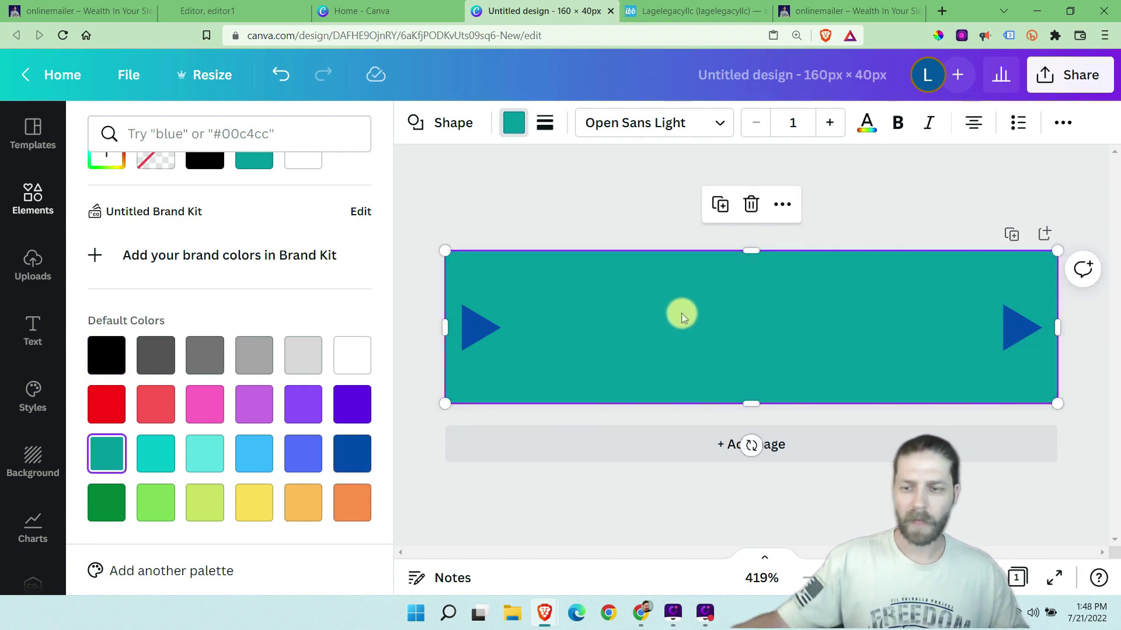
Add a heading text box to the banner and type 'Start'
click(33, 330)
click(32, 333)
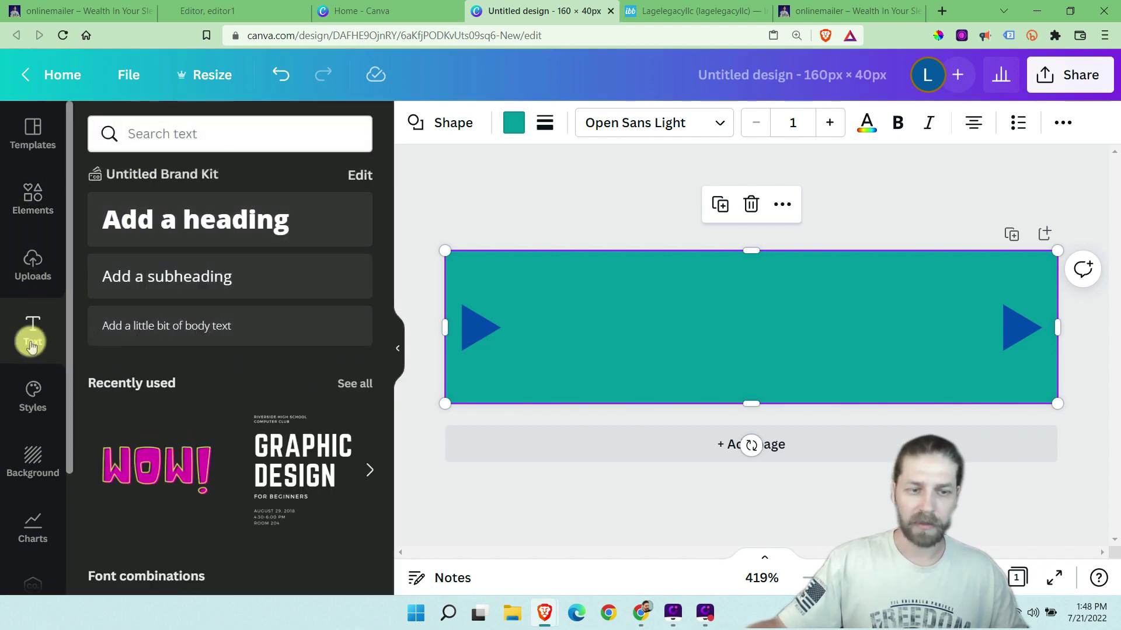
click(195, 221)
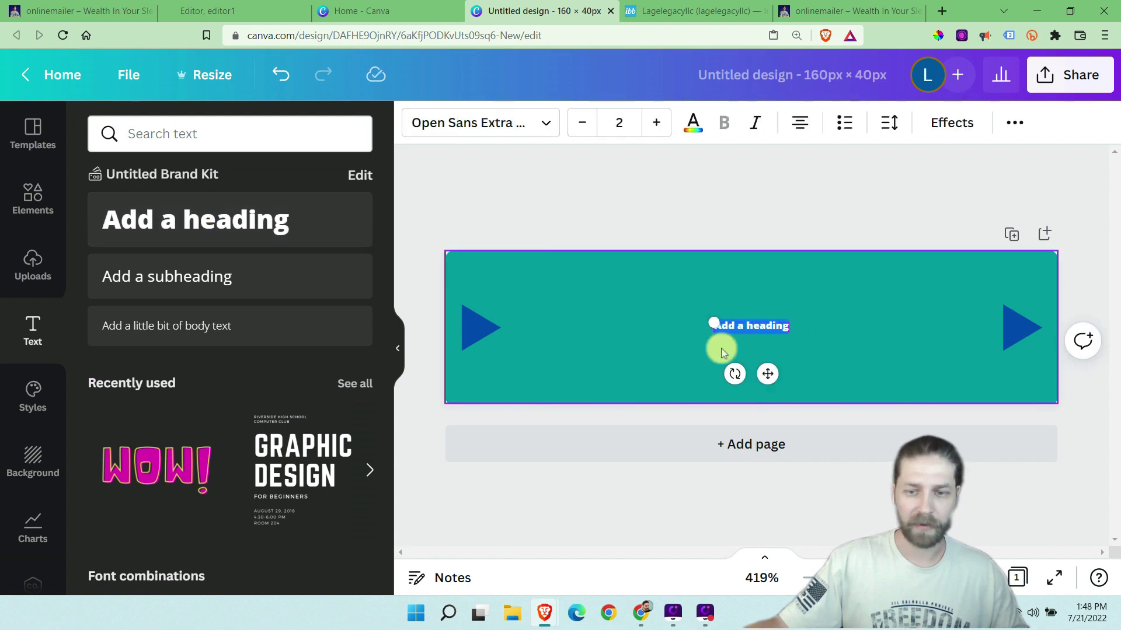
click(741, 327)
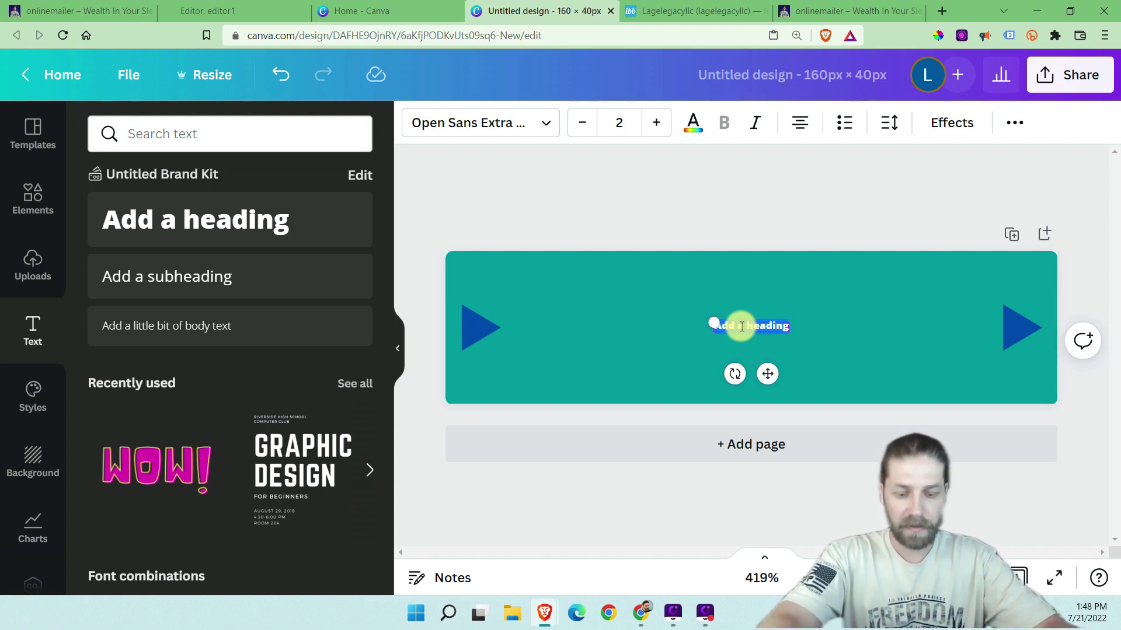
text(Start Now)
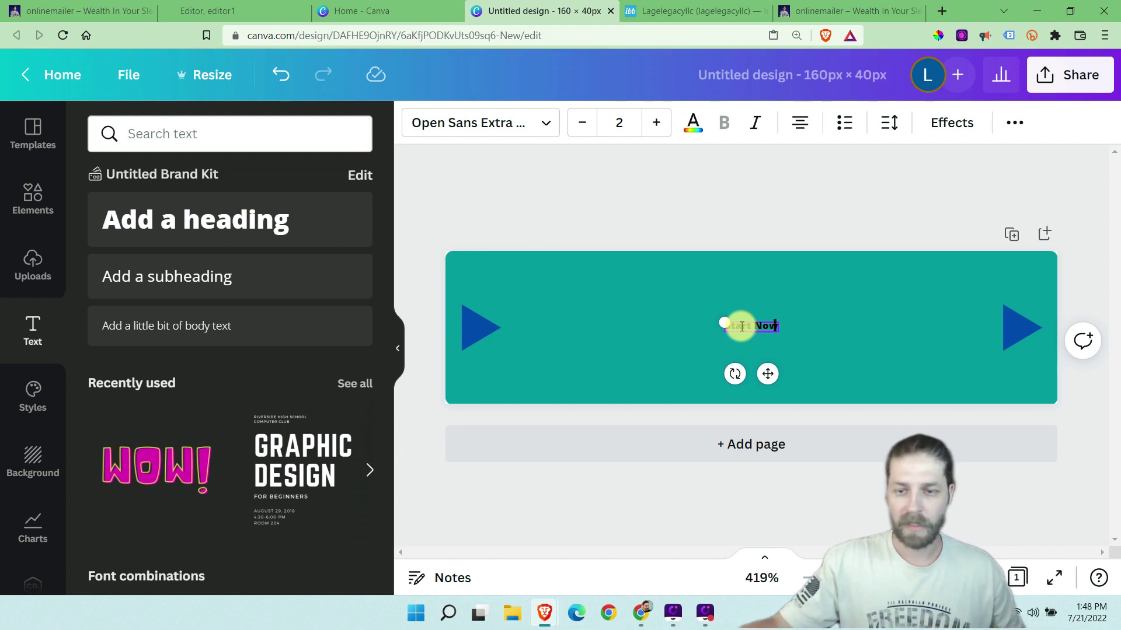
Increase the heading font size to 16 and centre it between the triangles
click(741, 327)
click(656, 124)
double_click(656, 123)
double_click(656, 124)
double_click(656, 123)
double_click(655, 123)
click(655, 122)
click(654, 122)
double_click(654, 122)
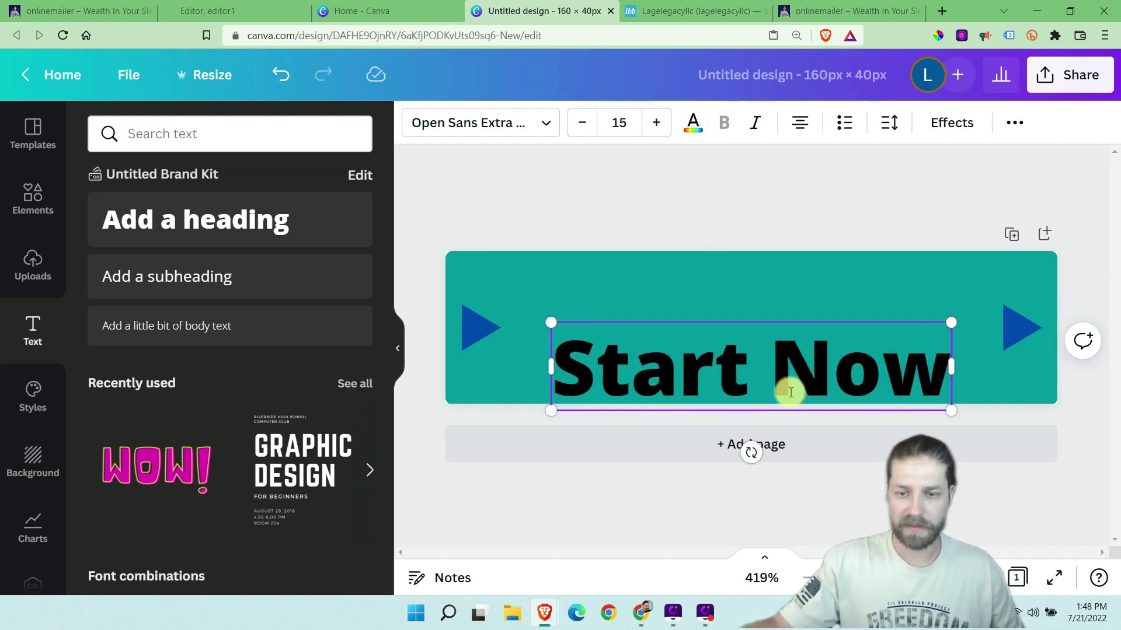
click(764, 360)
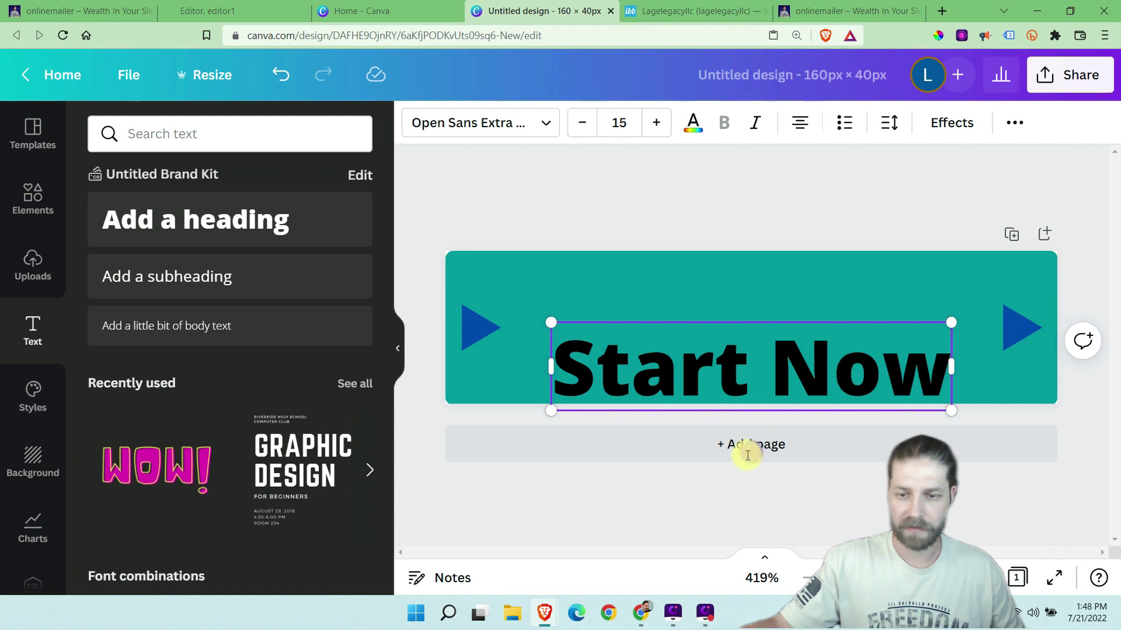
click(675, 275)
drag(739, 371, 739, 329)
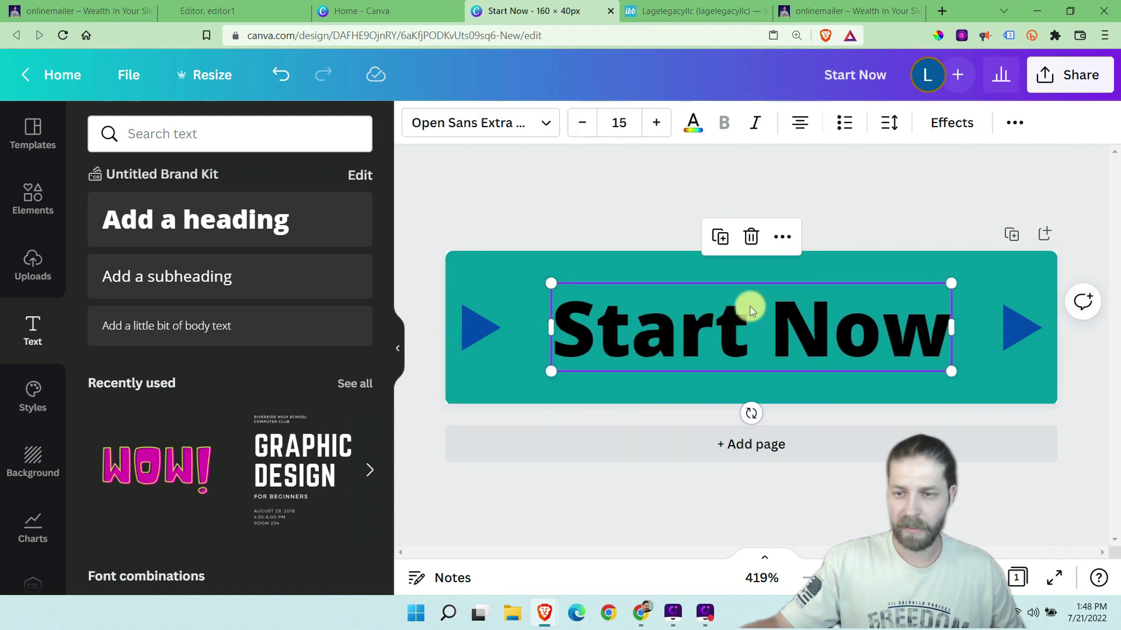
click(655, 124)
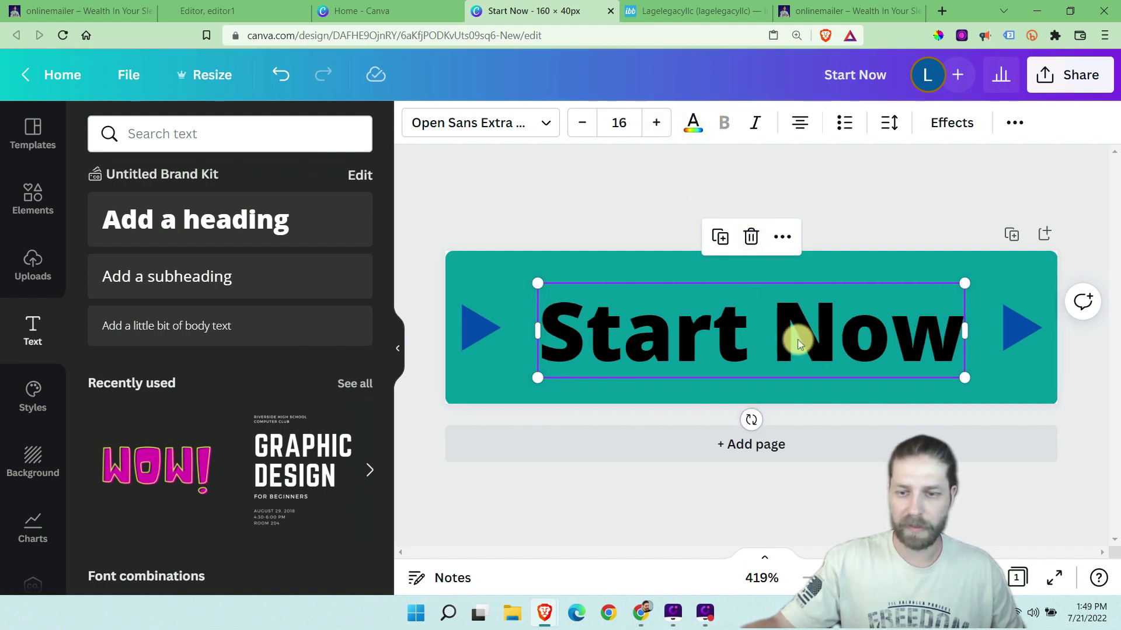
drag(775, 338, 765, 332)
Replace the heading text with 'START HERE' in capitals
double_click(843, 331)
key(ctrl+a)
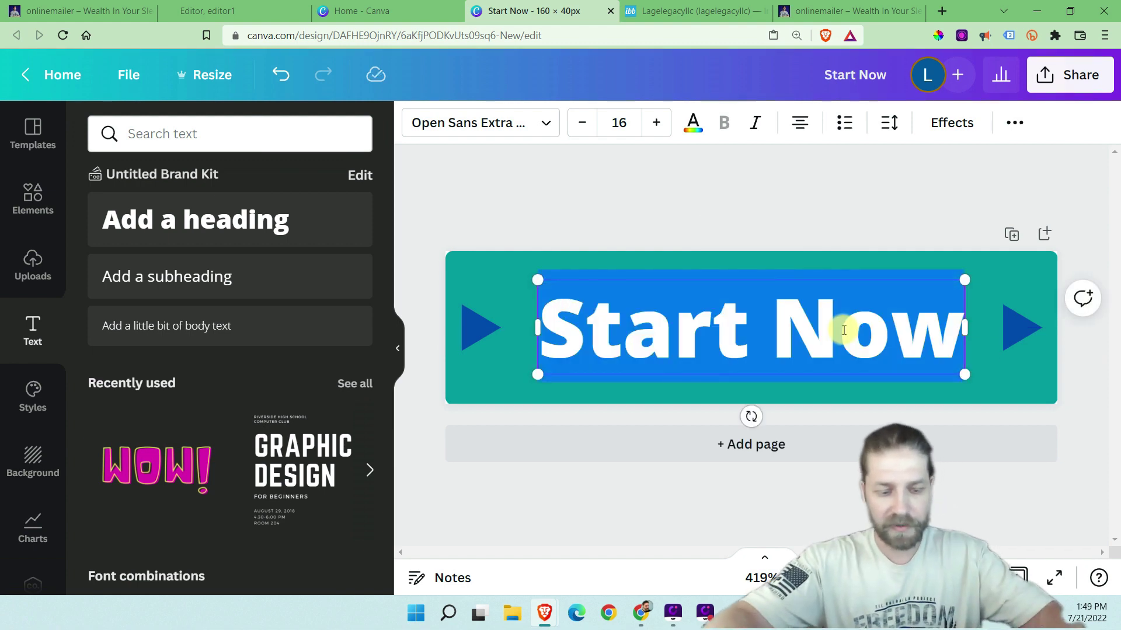
key(Caps_Lock)
text(START)
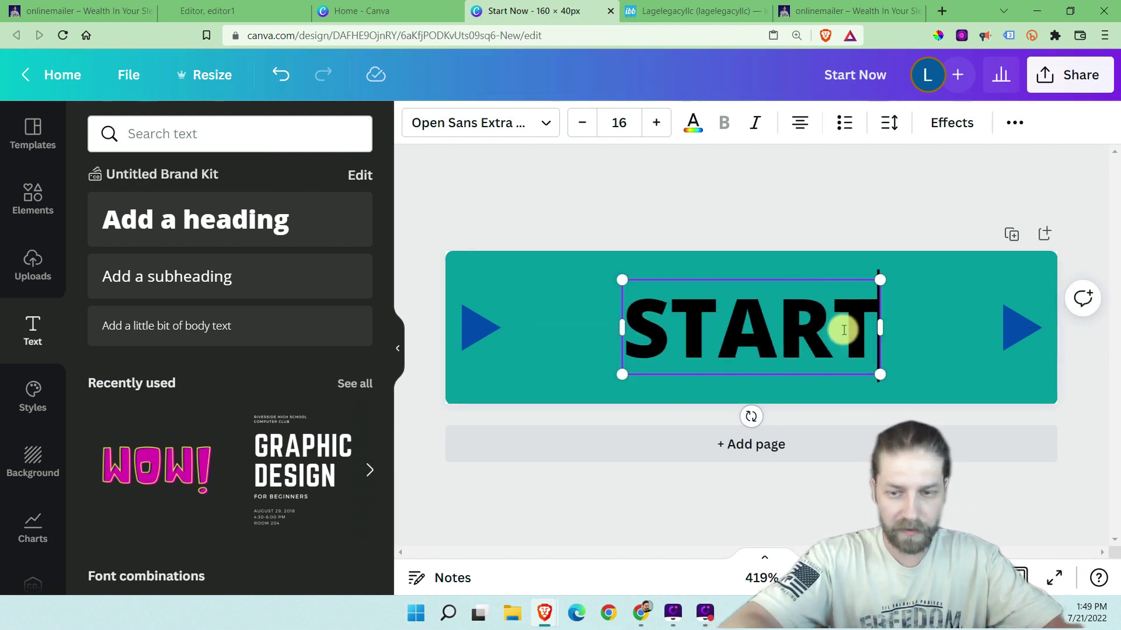
text( HERE)
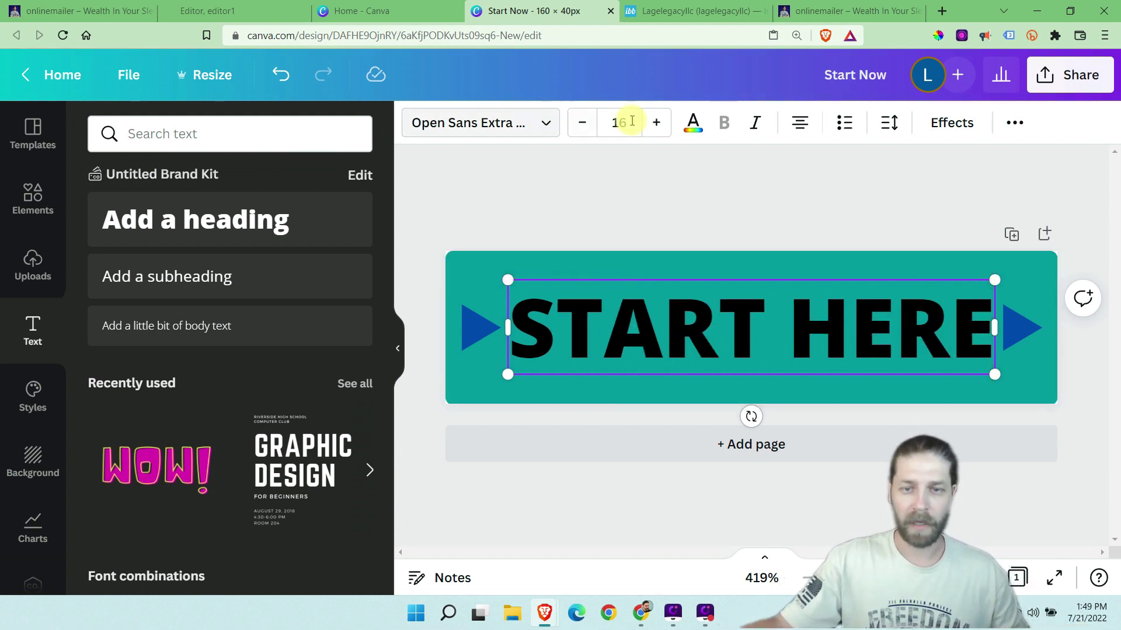
Colour the START HERE text white and add a Shadow effect coloured black
click(692, 122)
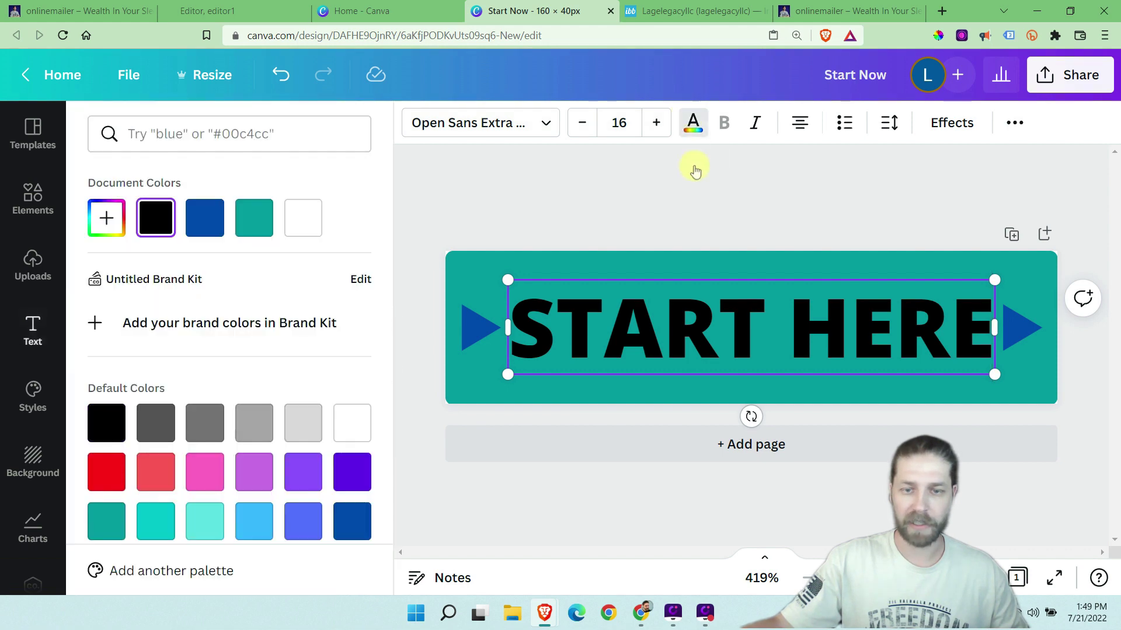
click(297, 216)
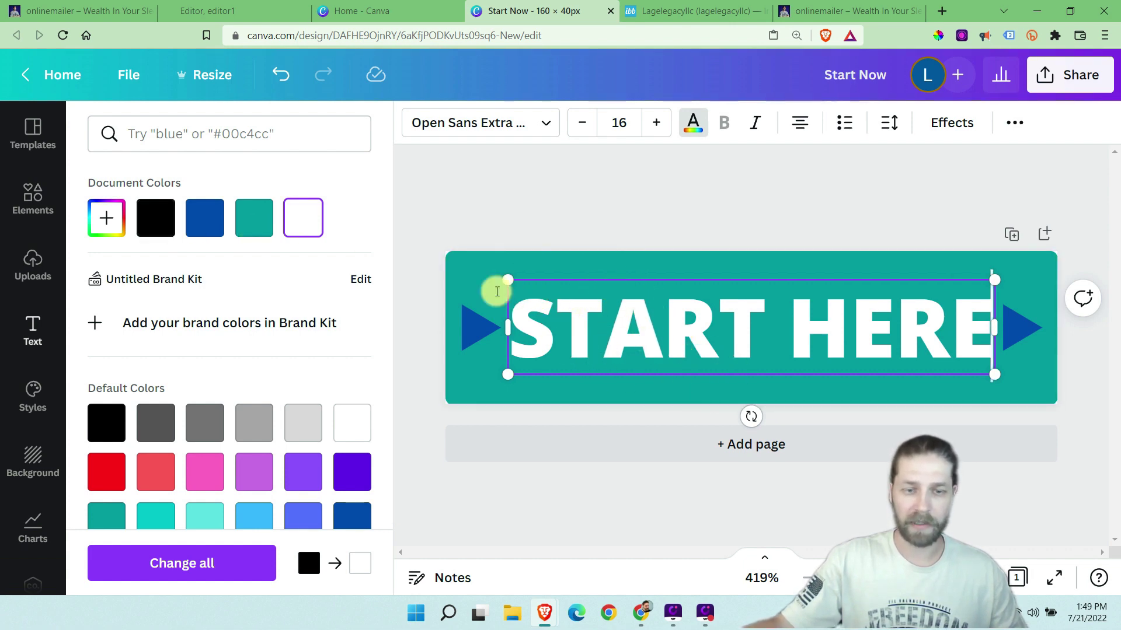
click(951, 124)
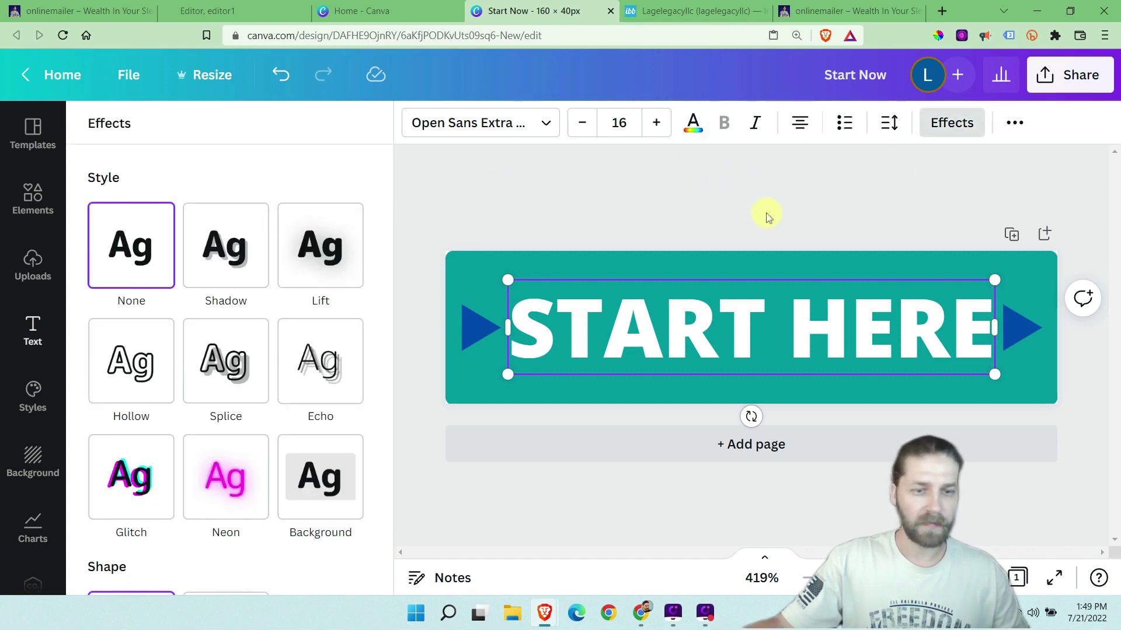
click(214, 251)
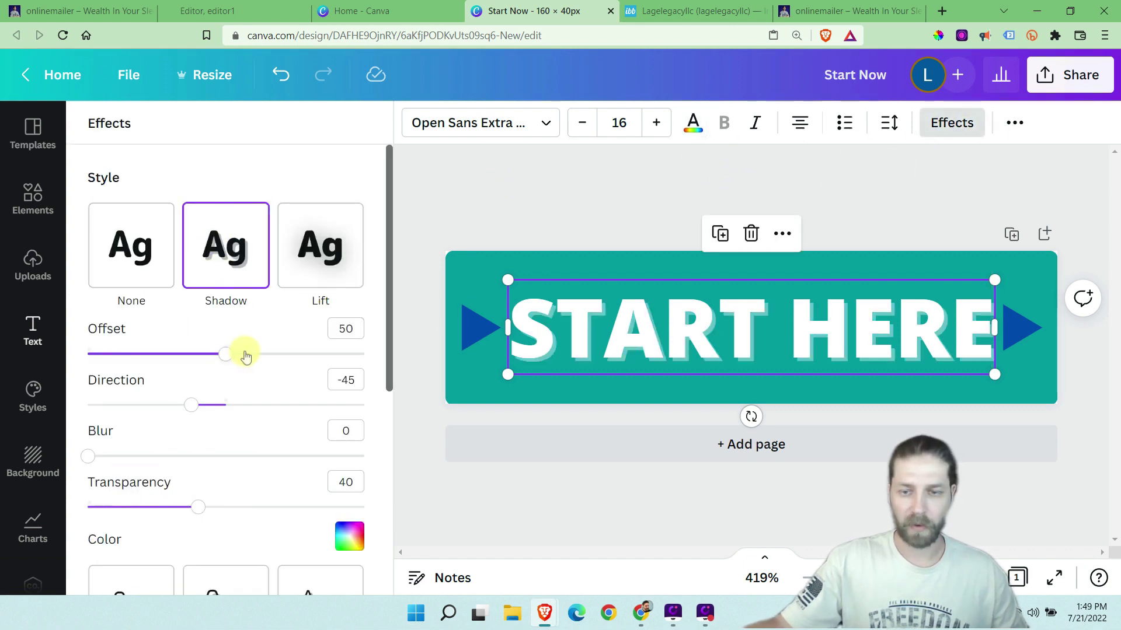
scroll(295, 369, down, 3)
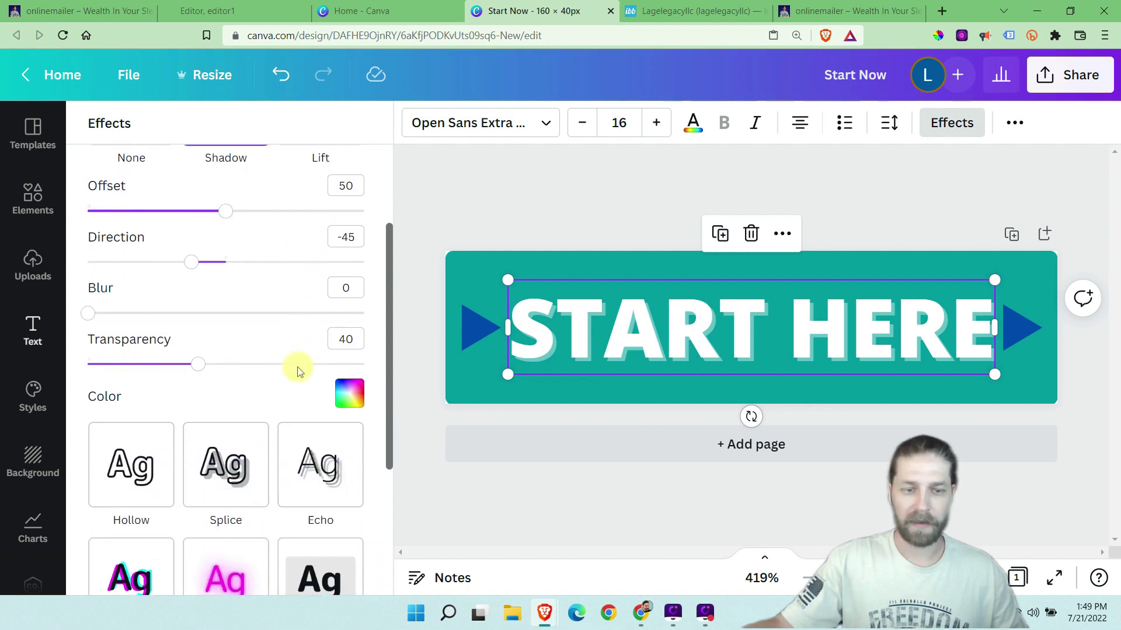
click(349, 391)
click(115, 212)
click(534, 197)
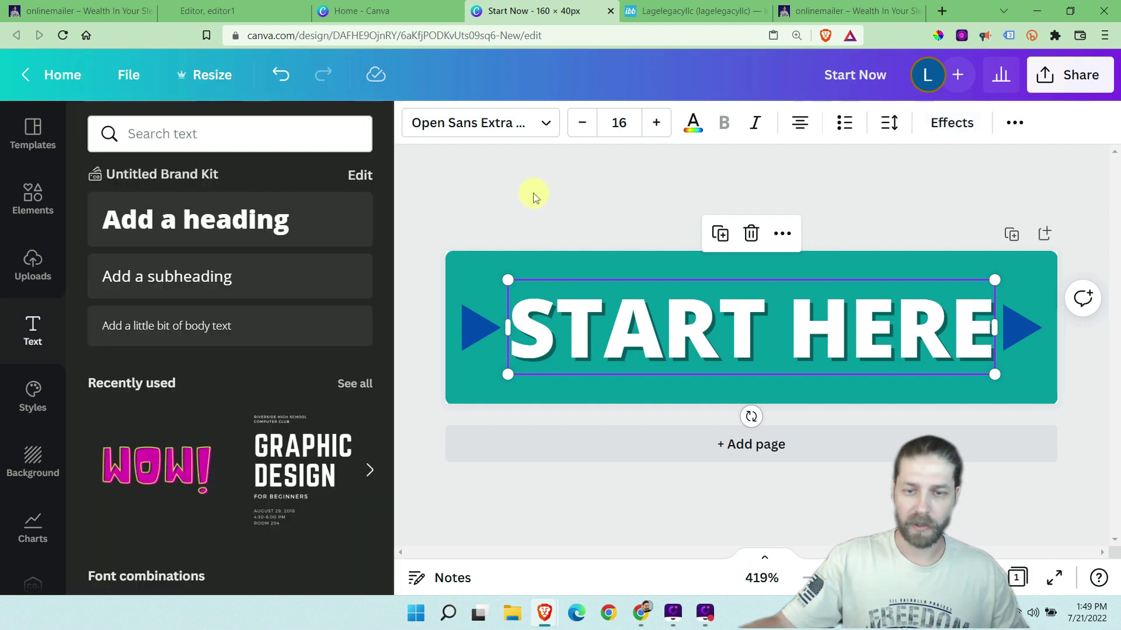
click(1085, 407)
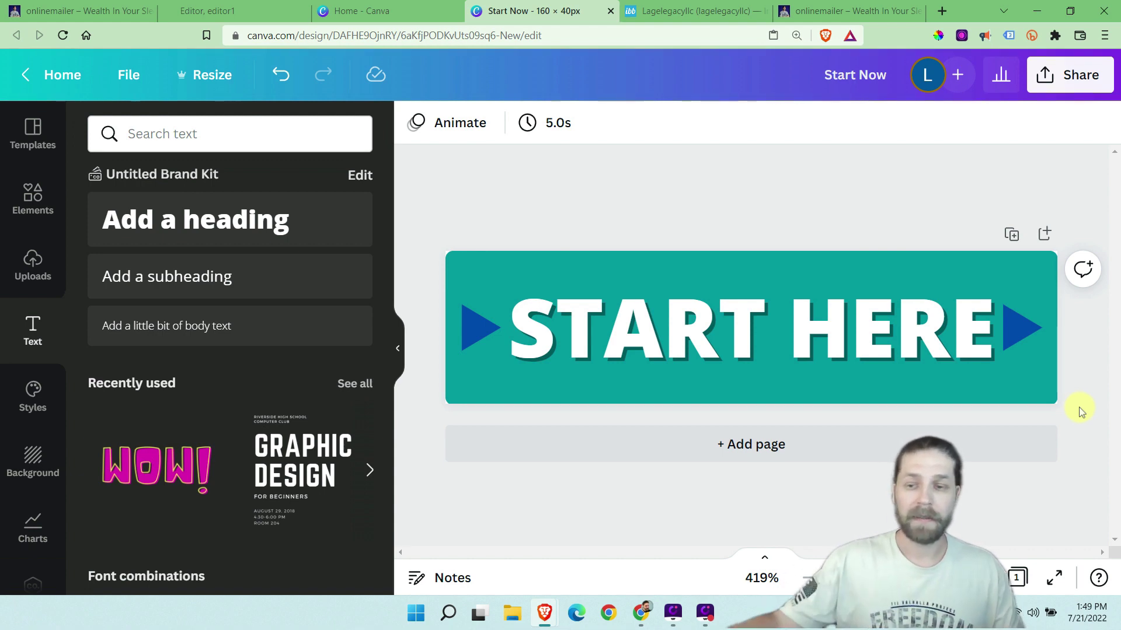
click(1081, 70)
scroll(1009, 304, down, 3)
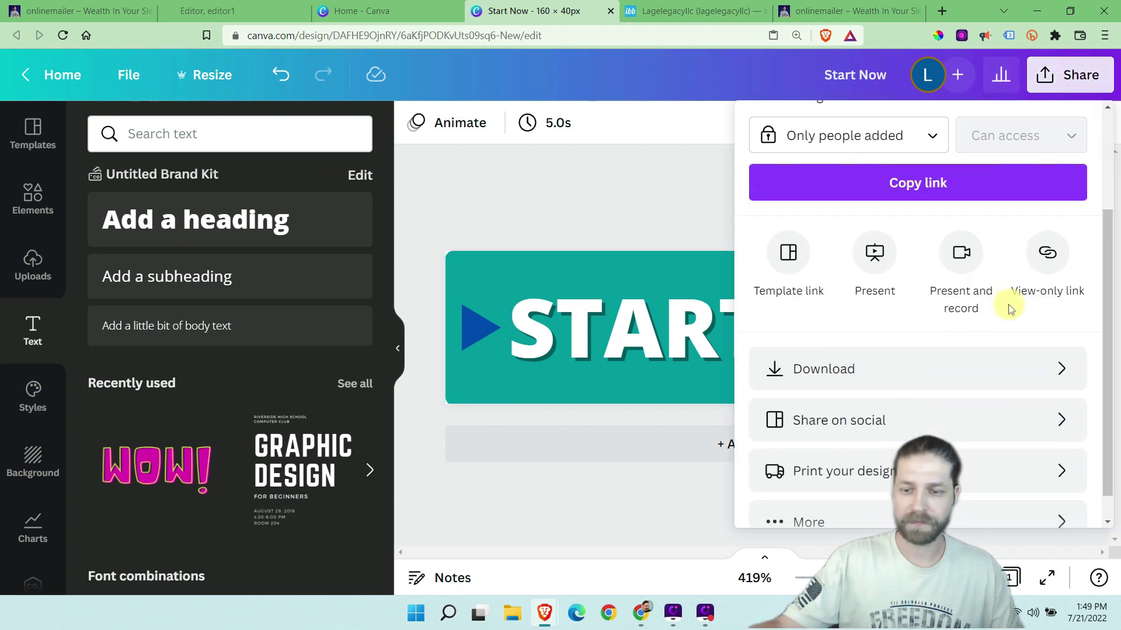
click(881, 368)
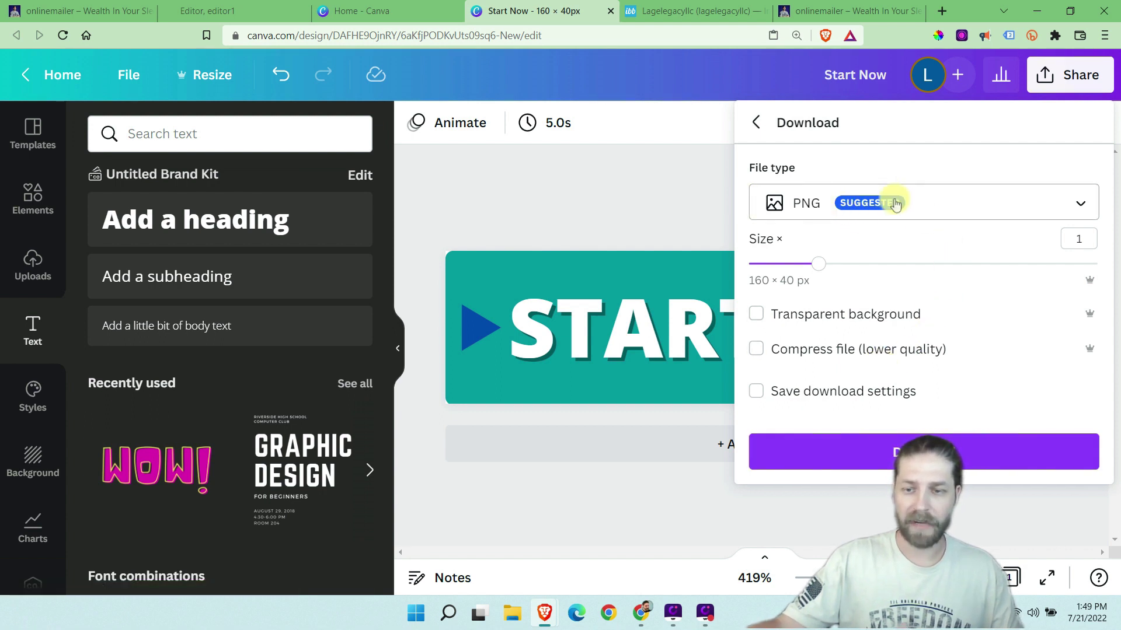
click(757, 315)
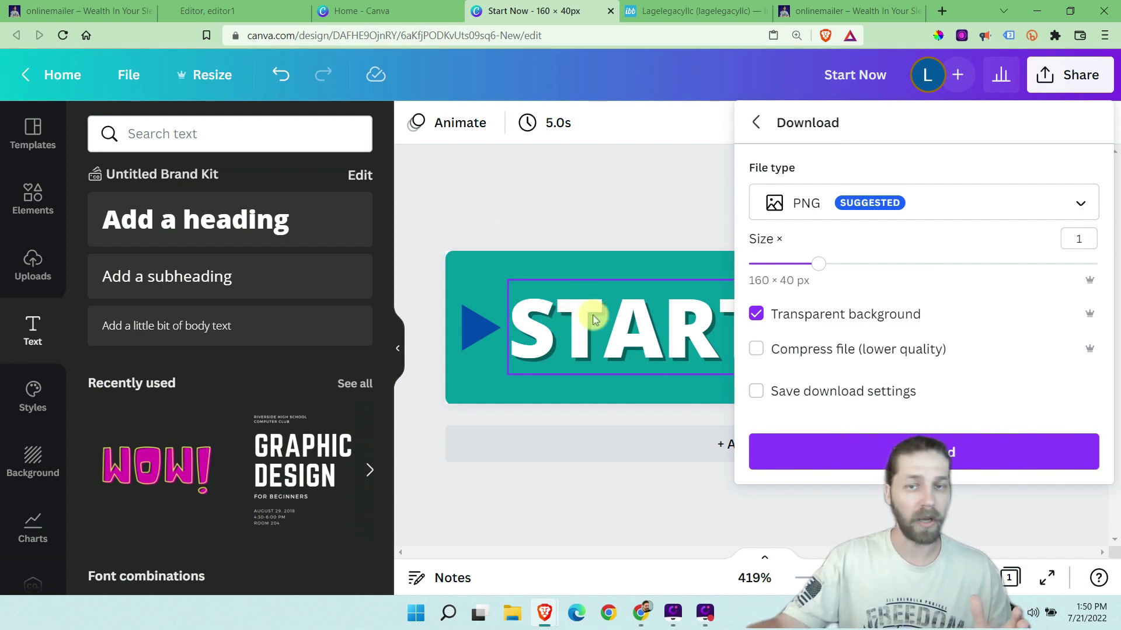
click(576, 198)
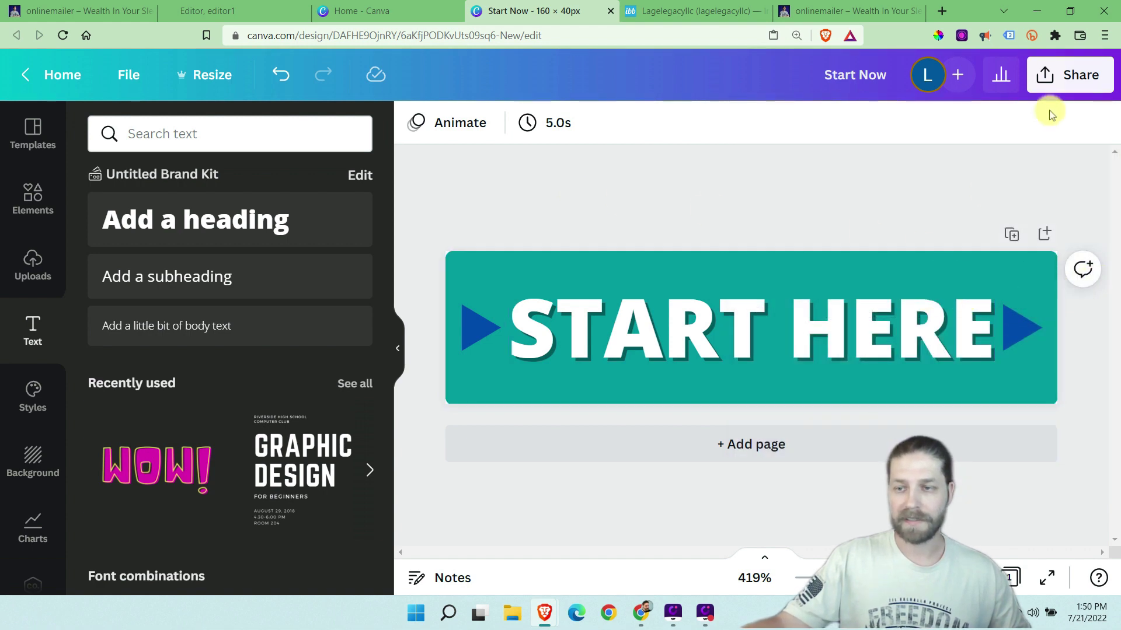
Append 'BUTTON' to the design title, making it 'Start Now BUTTON'
click(1048, 79)
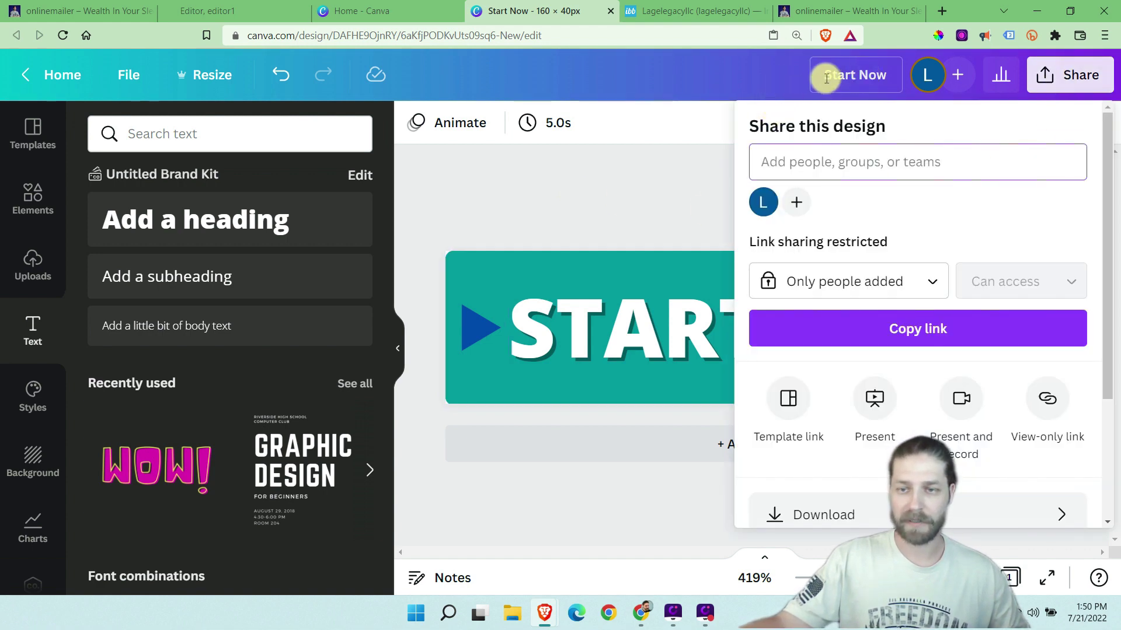
click(891, 75)
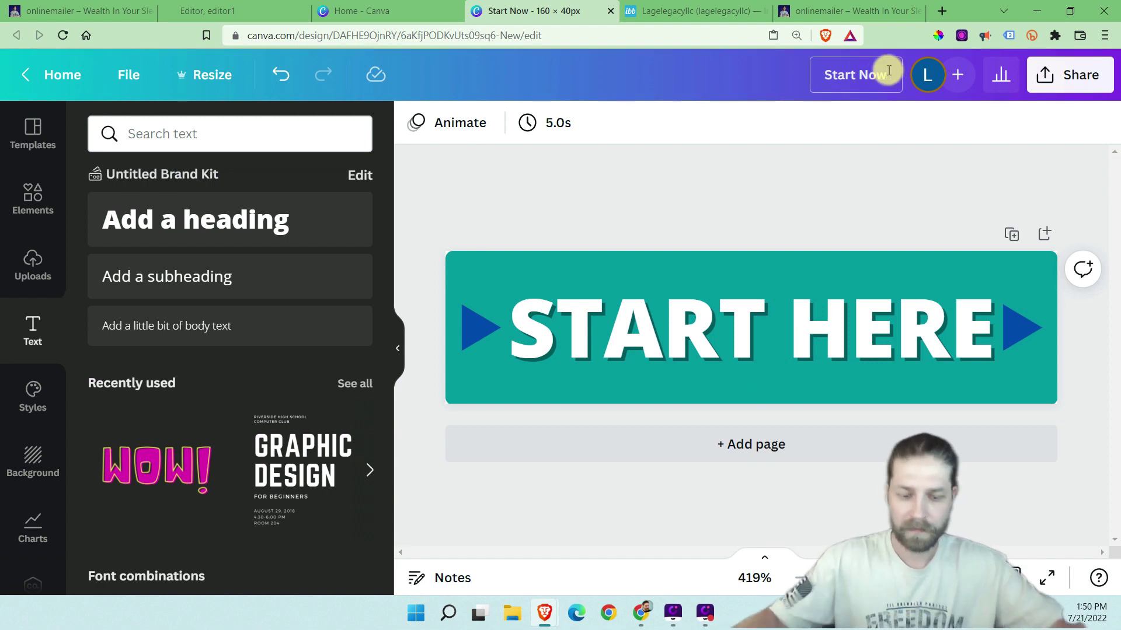
text(BUTTON)
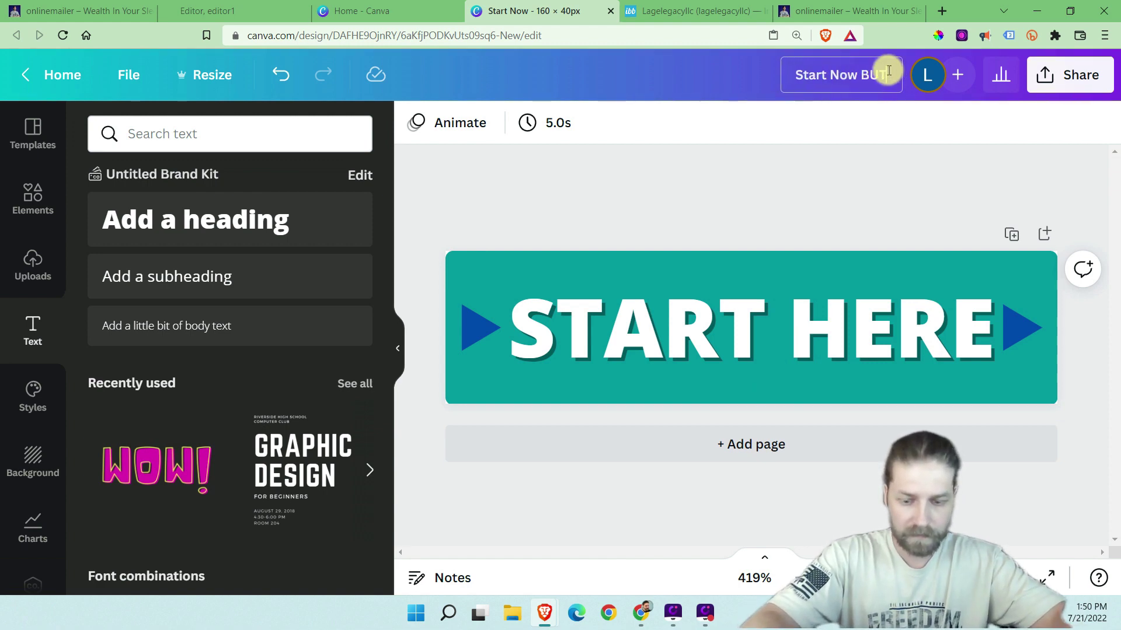
Download the design as a transparent-background PNG saved as 'Start Now BUTTON.png'
click(1070, 75)
scroll(980, 397, down, 3)
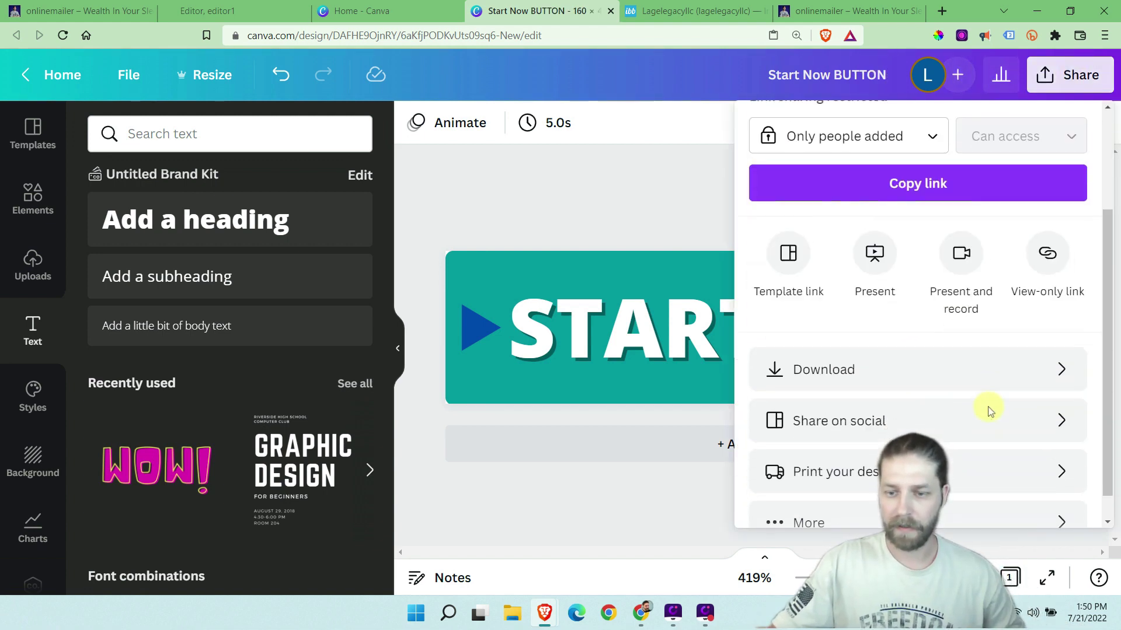
click(917, 369)
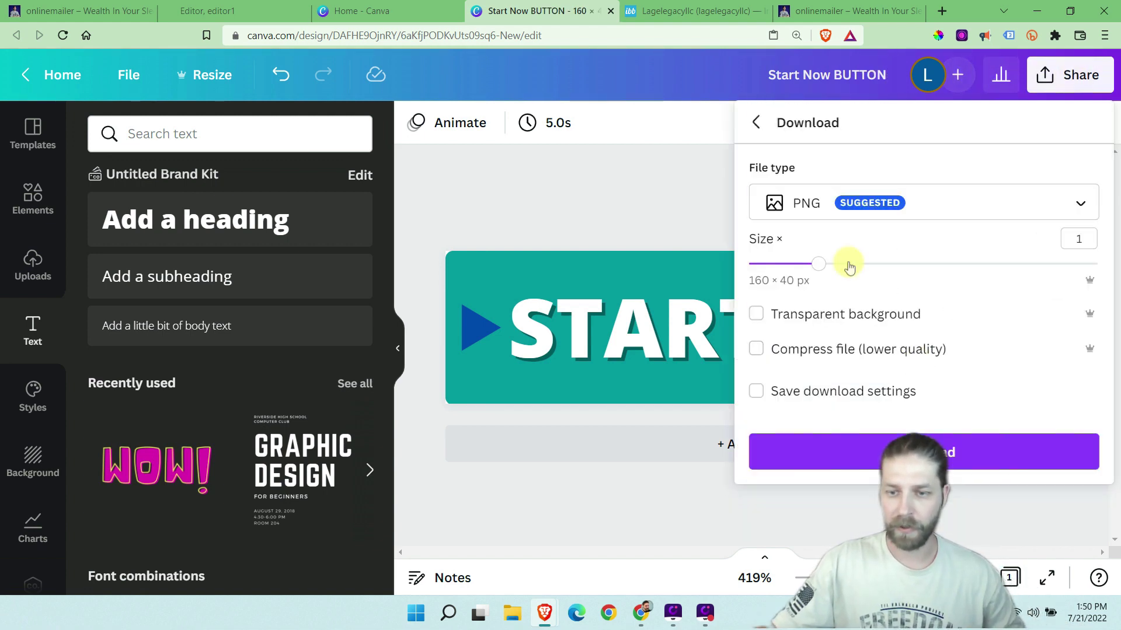
click(757, 315)
click(1029, 448)
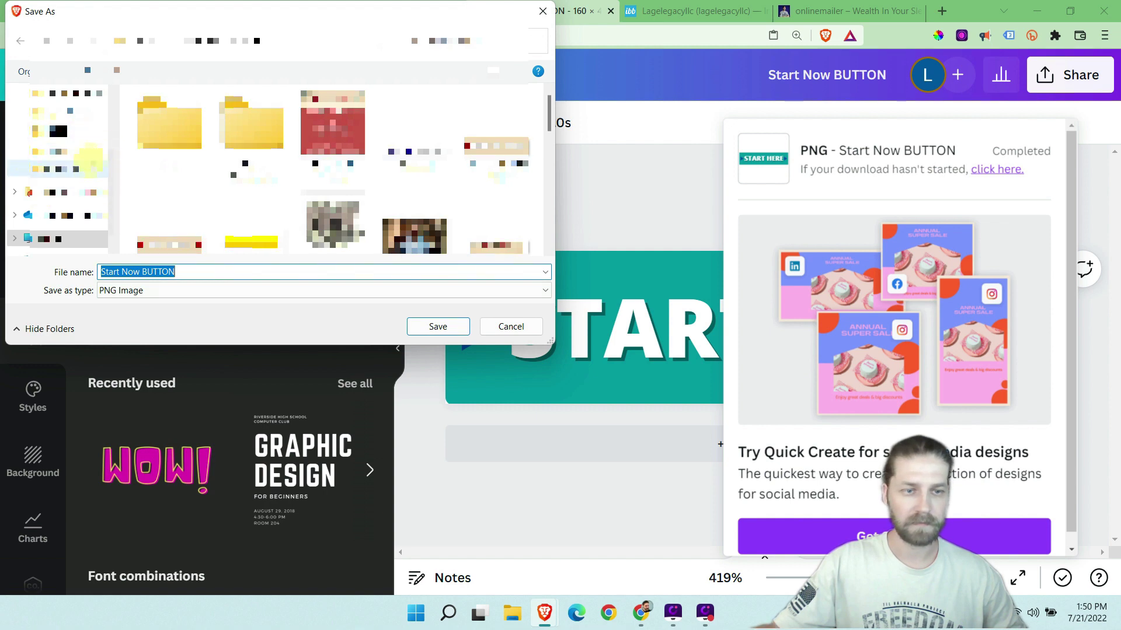
click(85, 168)
click(48, 93)
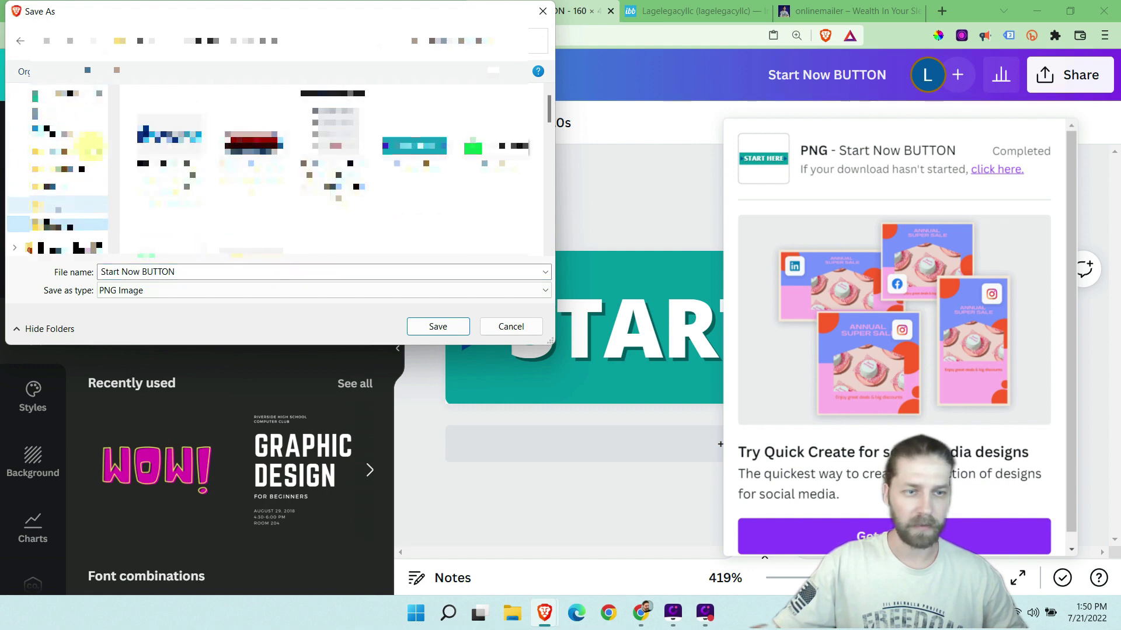
click(422, 326)
click(561, 180)
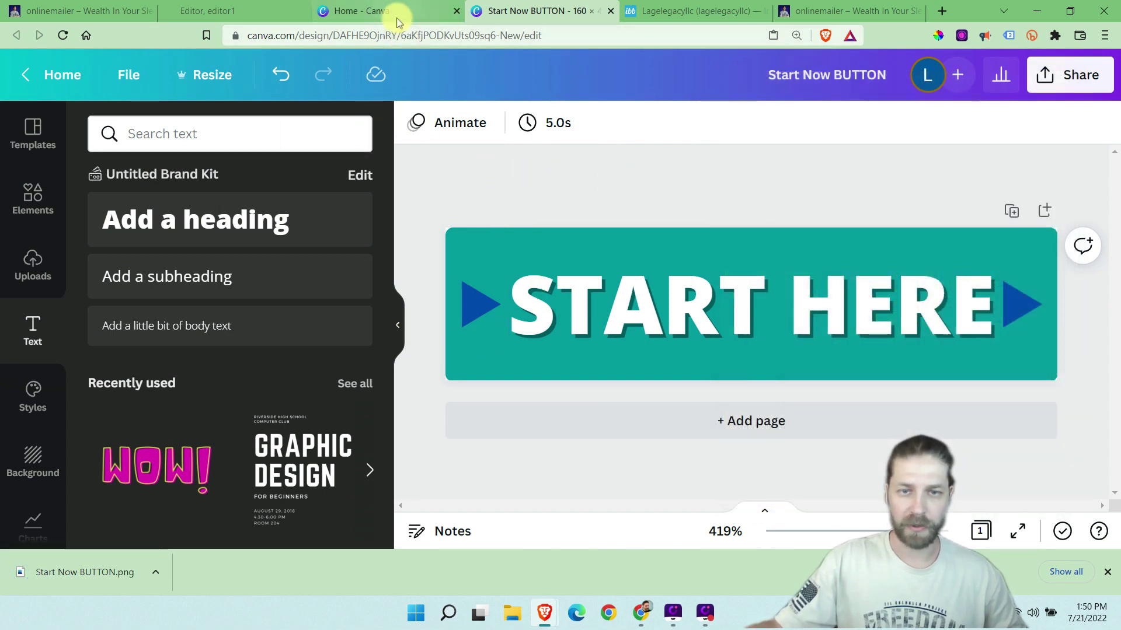
Close the Start Now BUTTON design tab and the Custom size panel, scrolling through Recent designs
click(609, 12)
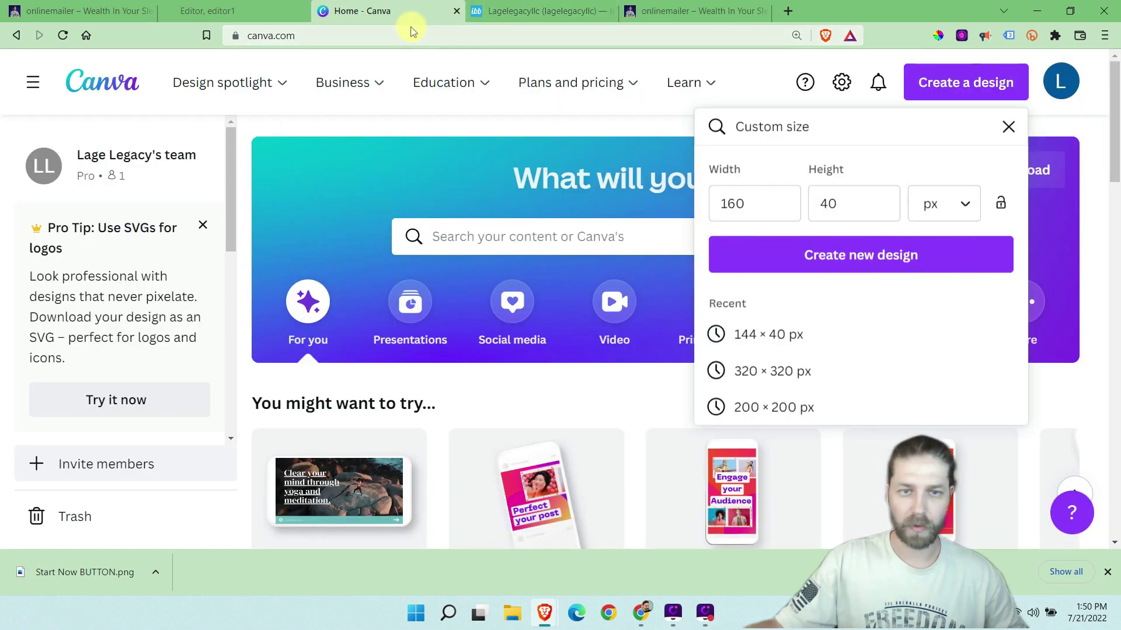
click(1008, 126)
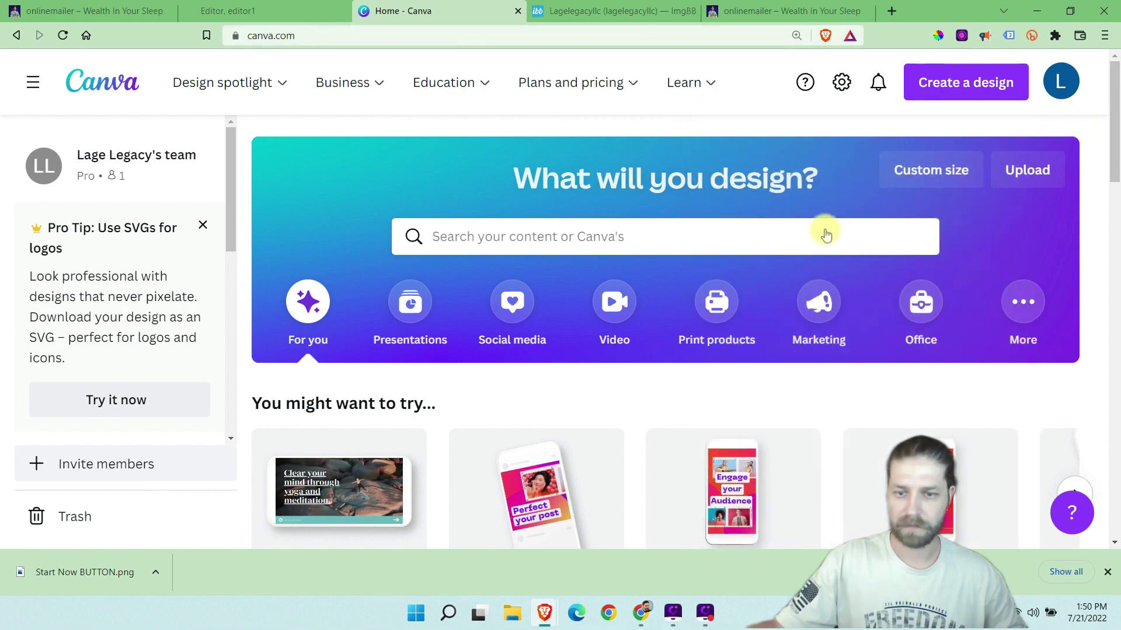
scroll(622, 331, down, 6)
scroll(622, 331, down, 5)
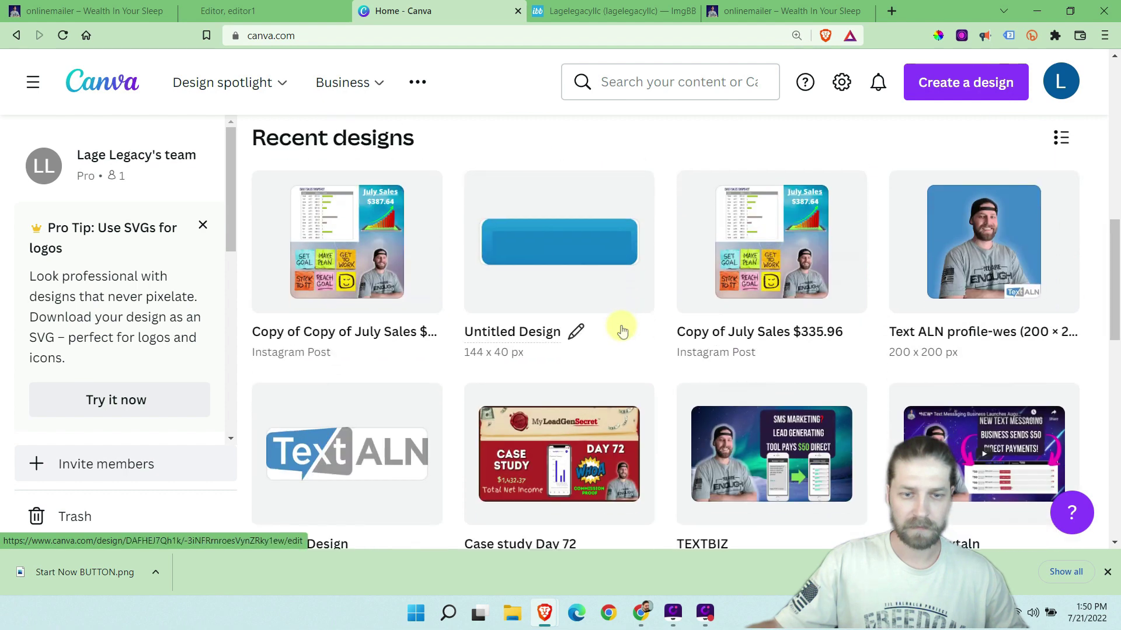
scroll(622, 331, up, 5)
scroll(620, 330, up, 6)
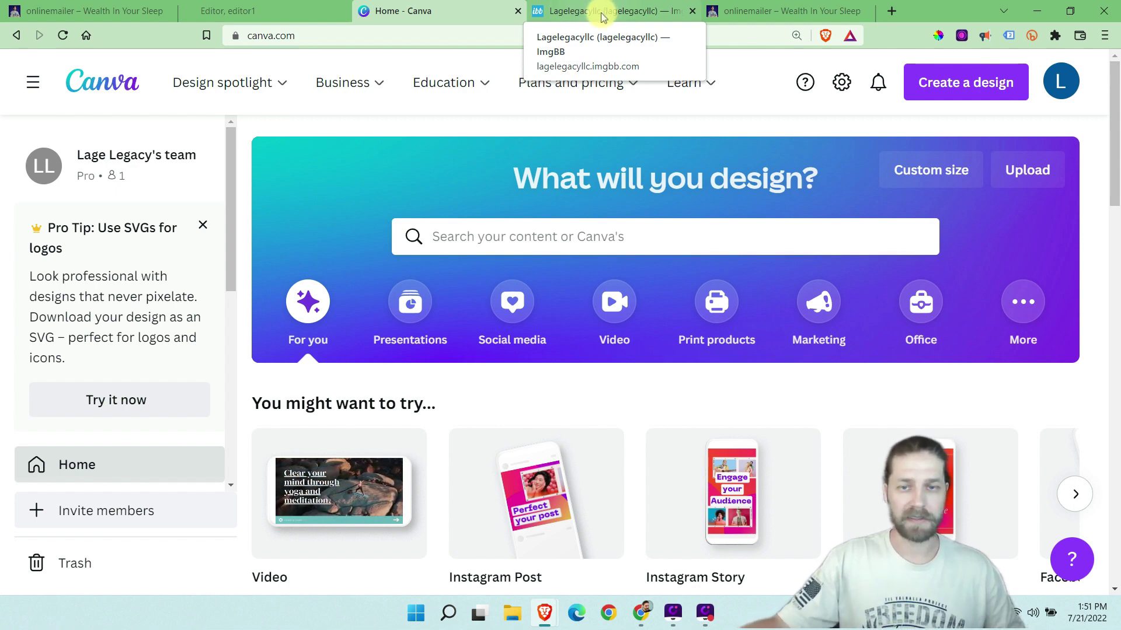
Upload the Start Now BUTTON PNG file to ImgBB
click(604, 14)
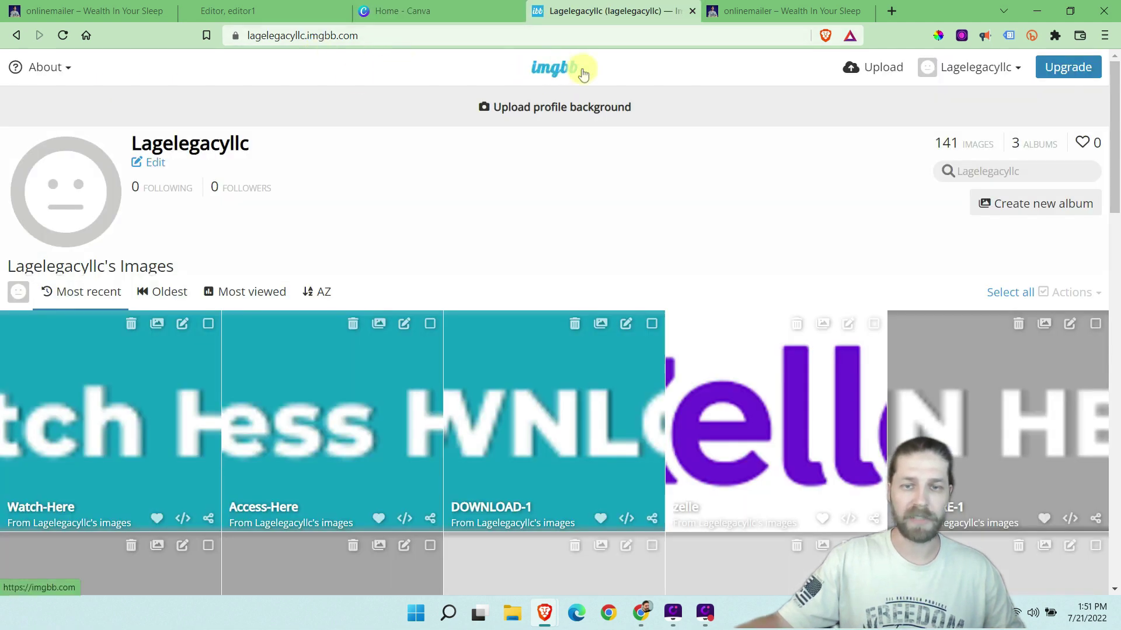
click(867, 74)
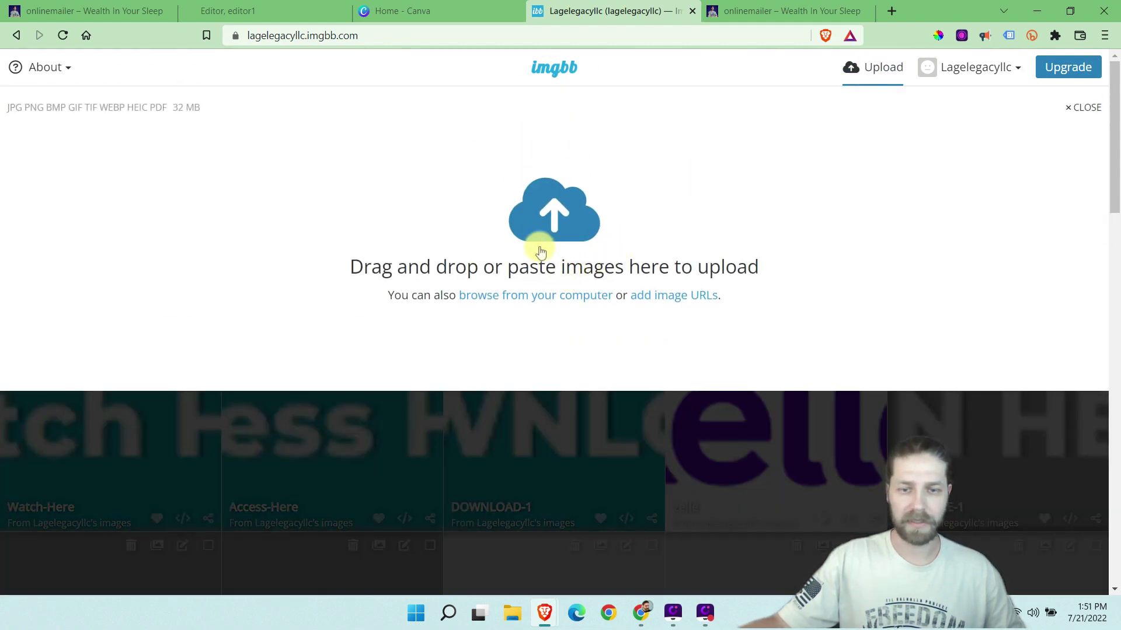
click(557, 212)
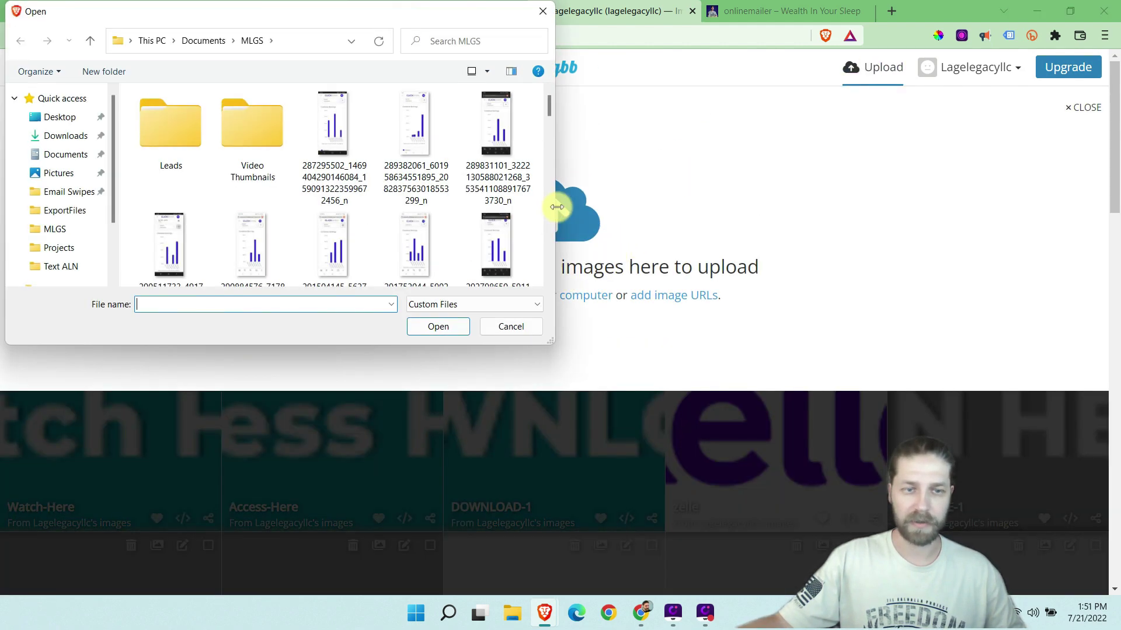
click(53, 99)
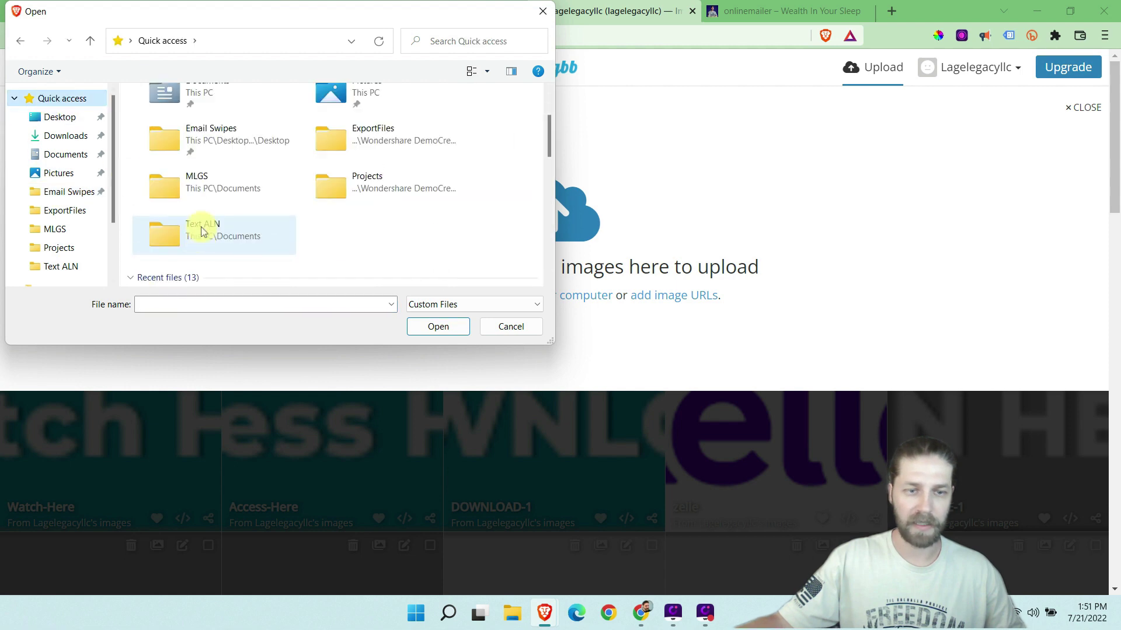
scroll(200, 227, down, 3)
click(213, 221)
click(442, 326)
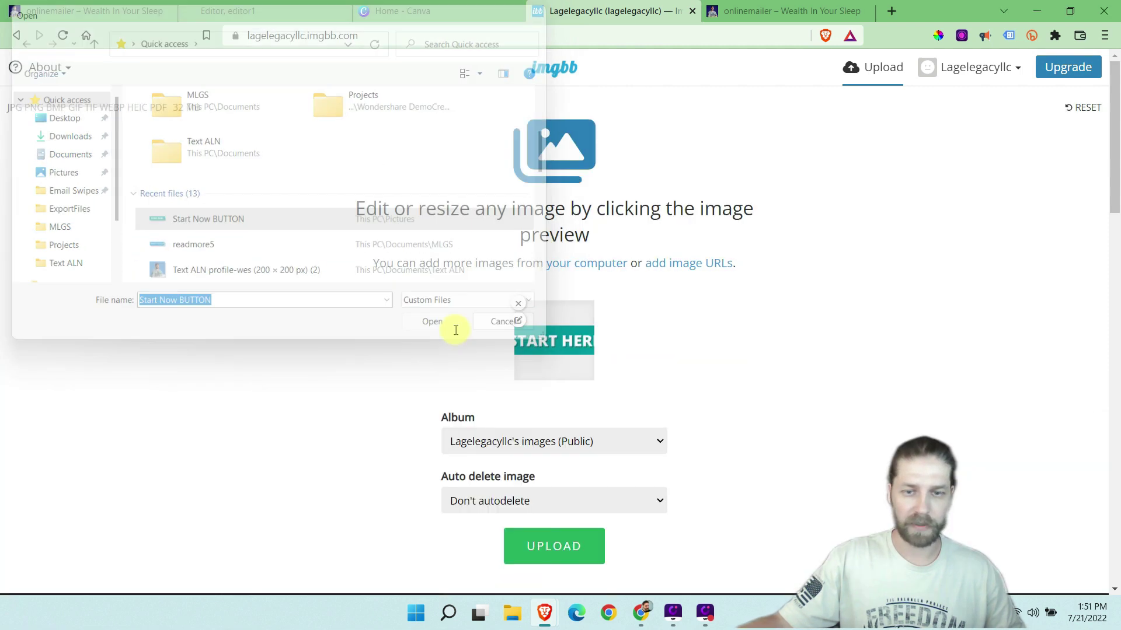
click(581, 557)
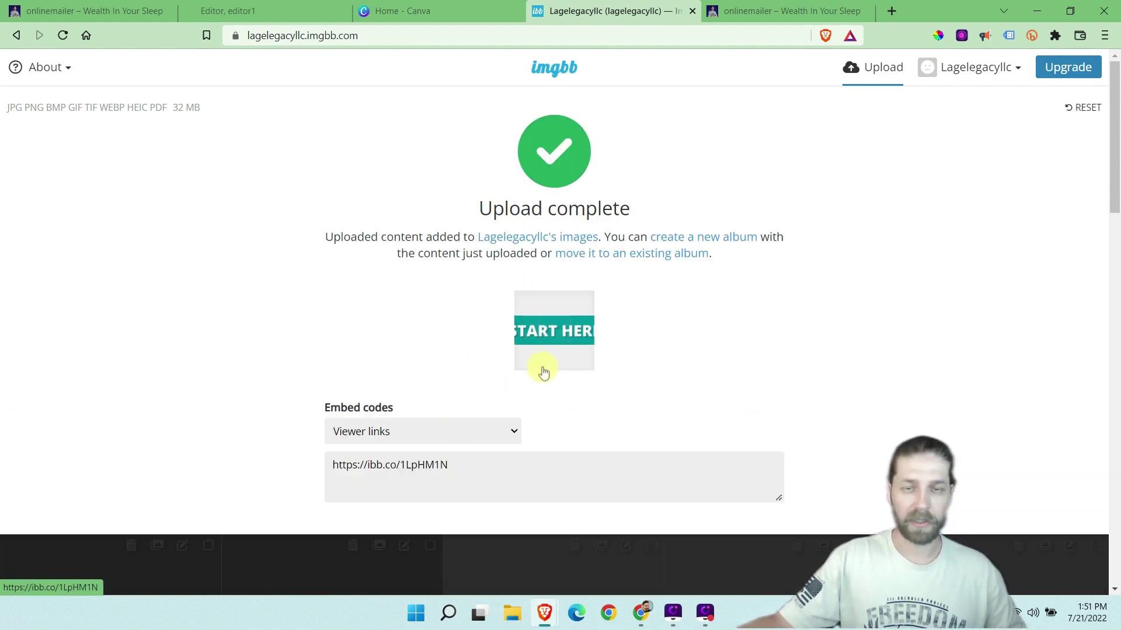
Copy the image's Direct links i.ibb.co URL and go back to the onlinemailer tab
click(493, 431)
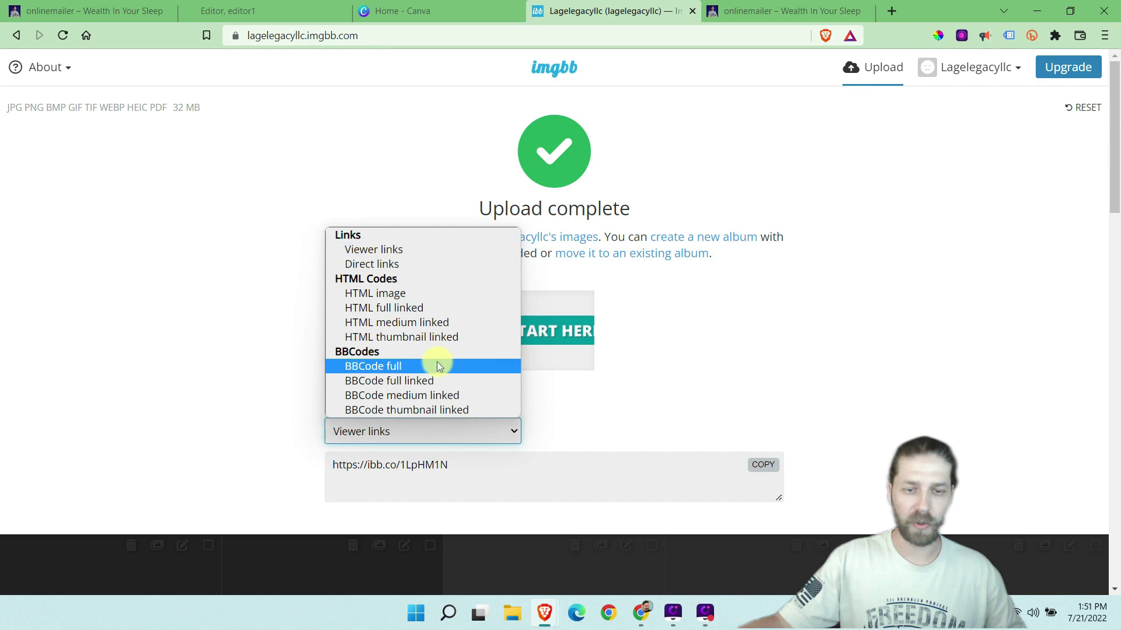
click(411, 270)
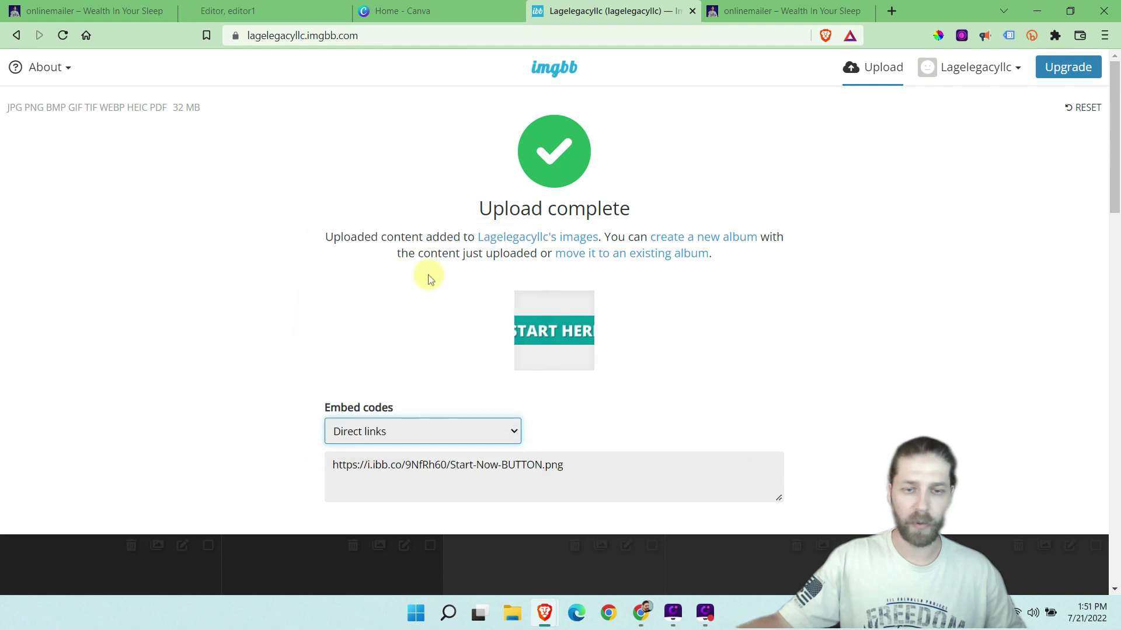
click(604, 480)
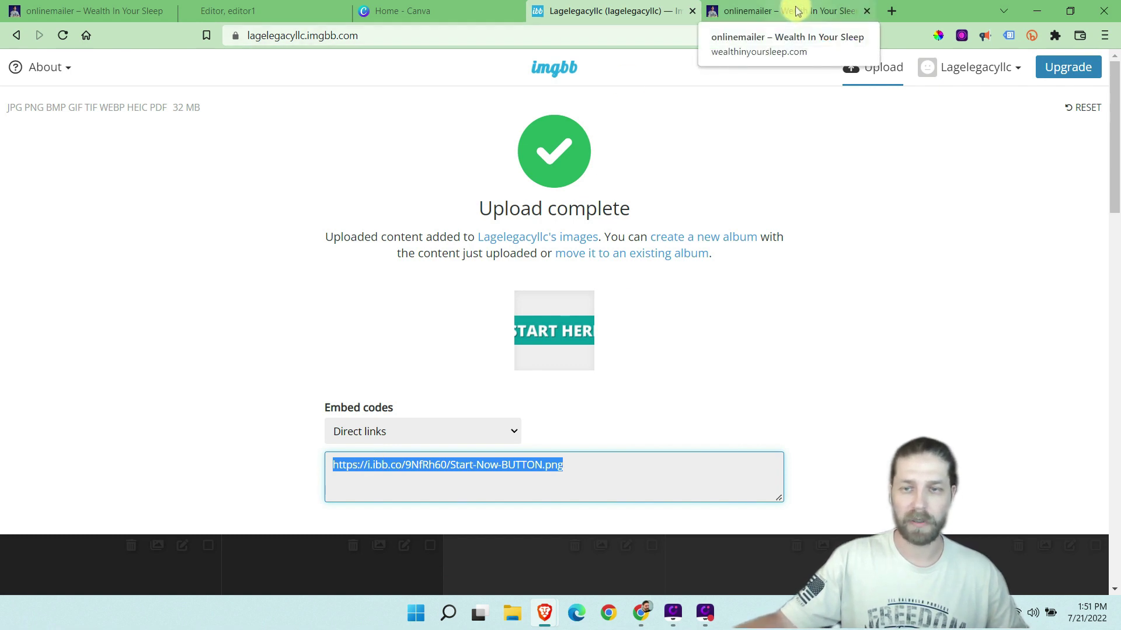
right_click(505, 465)
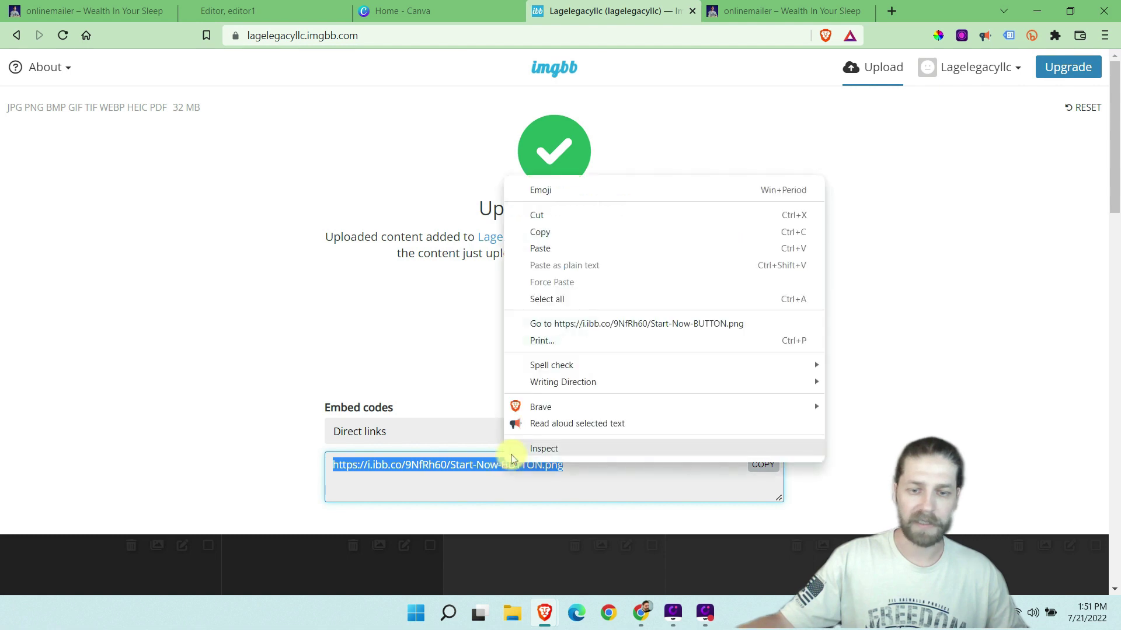
click(572, 234)
click(736, 12)
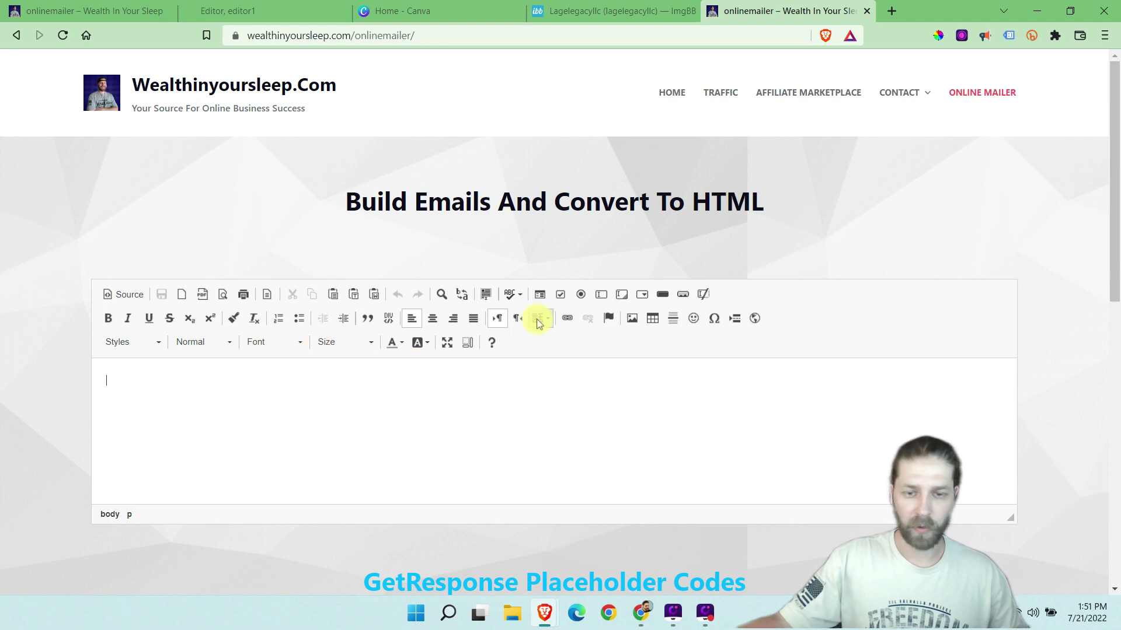
Insert an image from the pasted ImgBB URL, sized 120 × 30
click(632, 321)
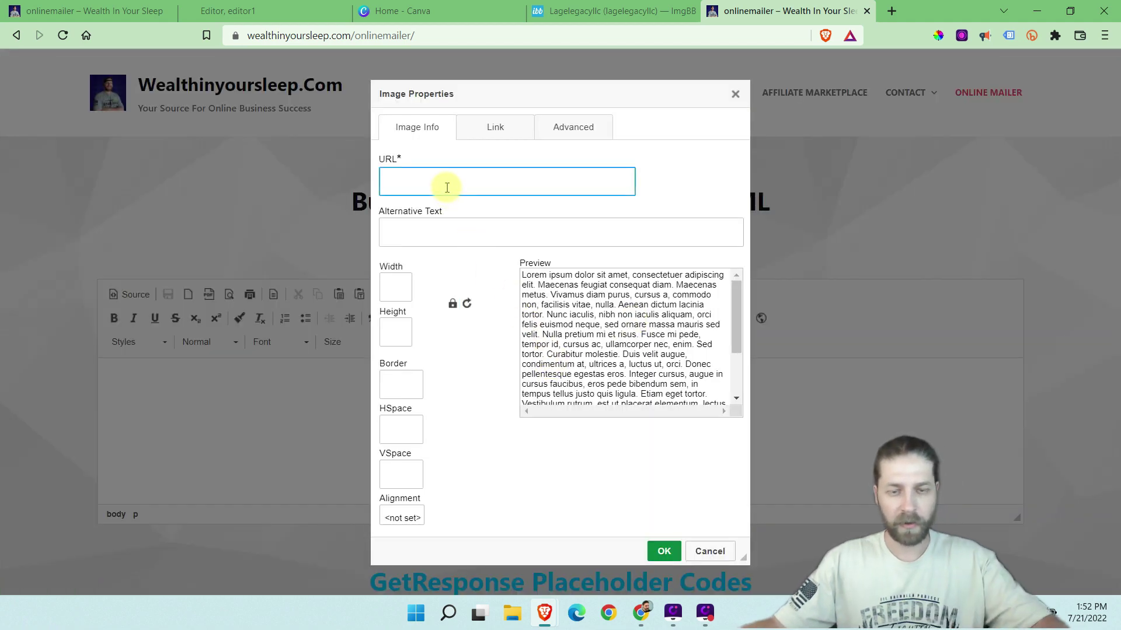
right_click(444, 192)
click(496, 305)
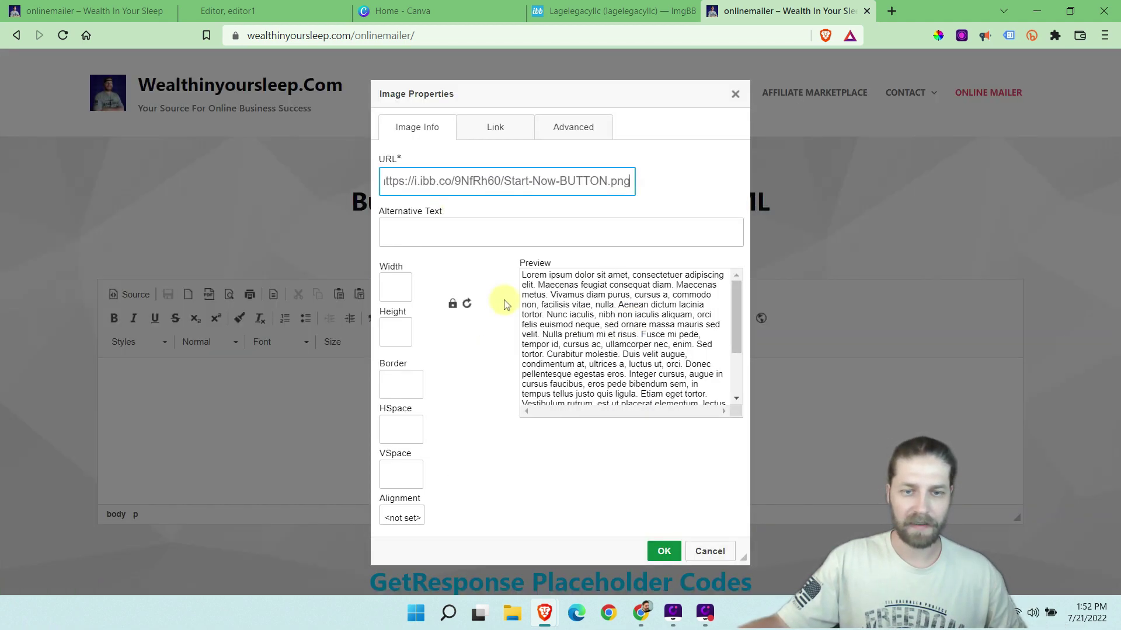
click(664, 177)
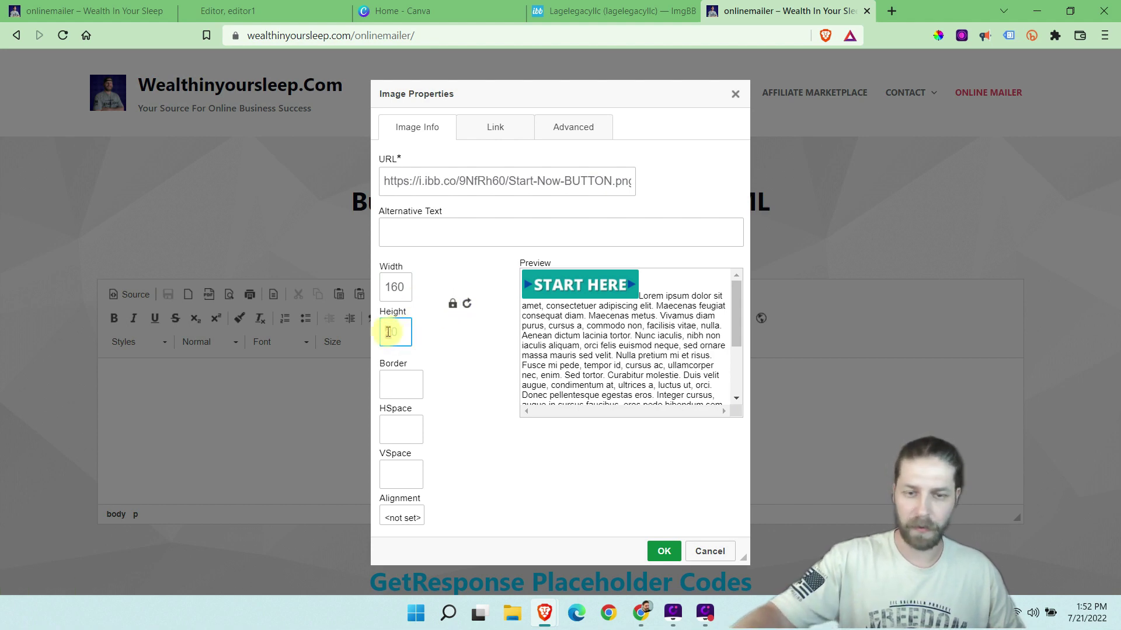
text(3)
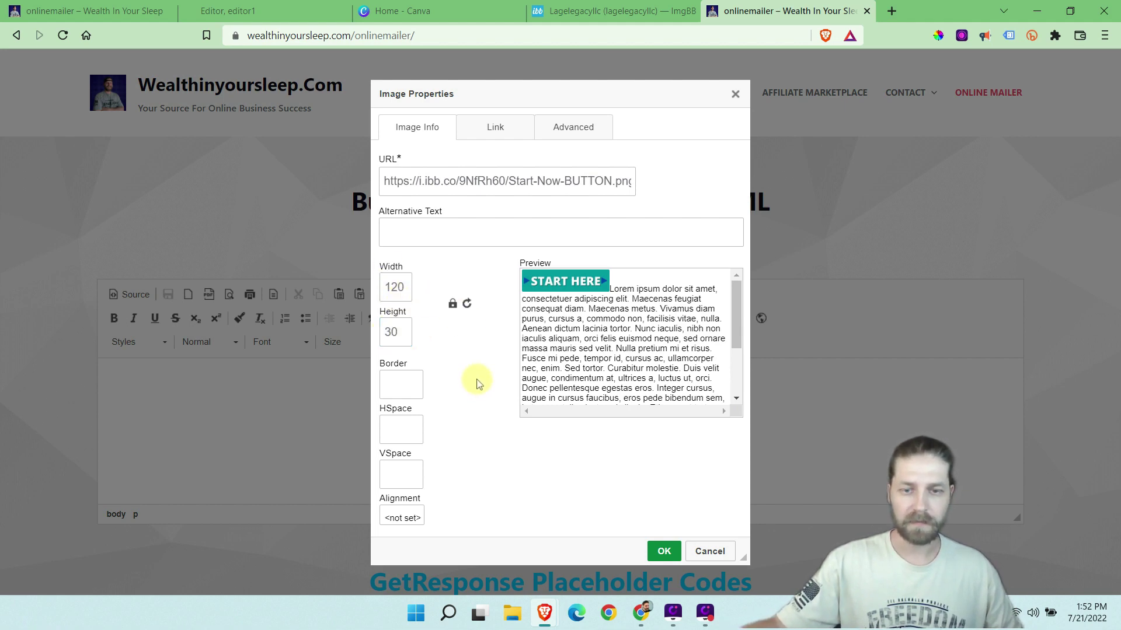
click(505, 129)
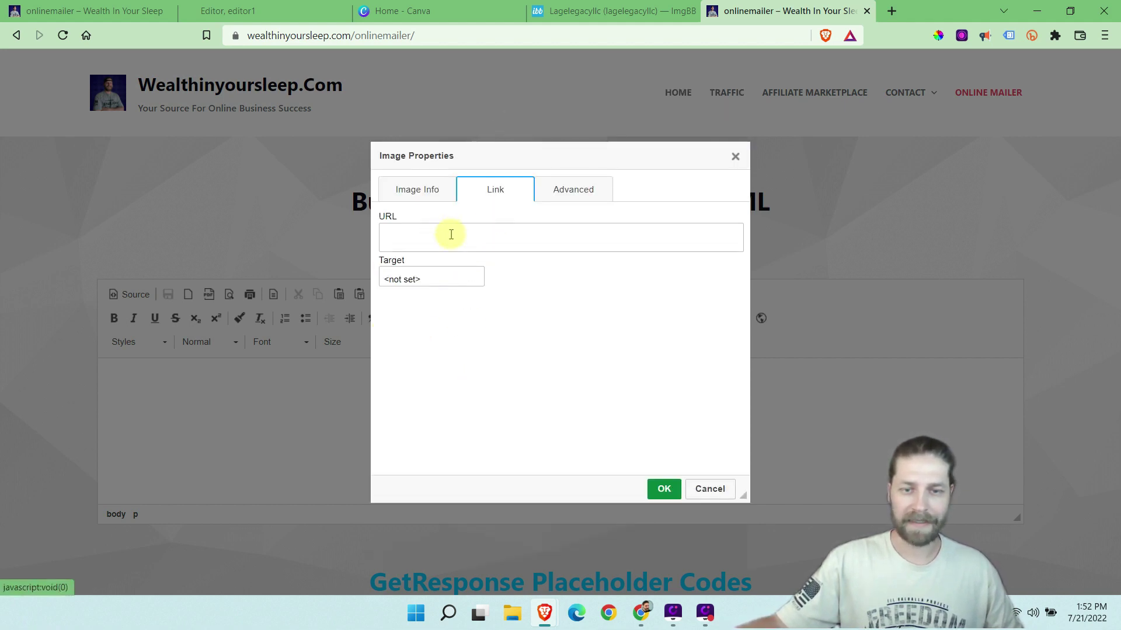
click(573, 240)
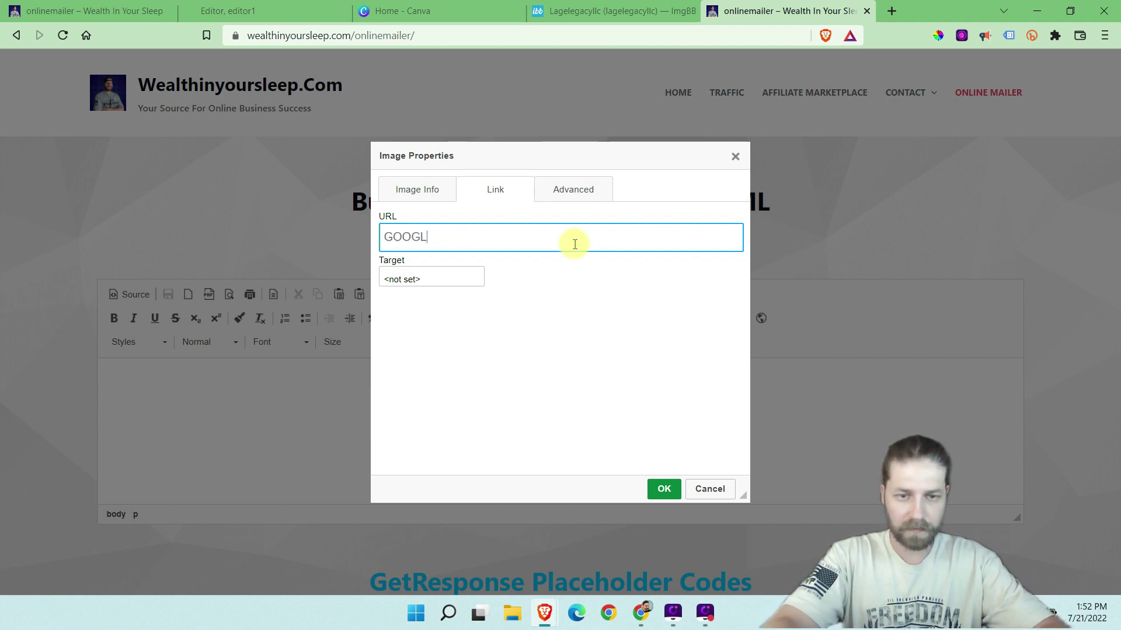
key(Caps_Lock)
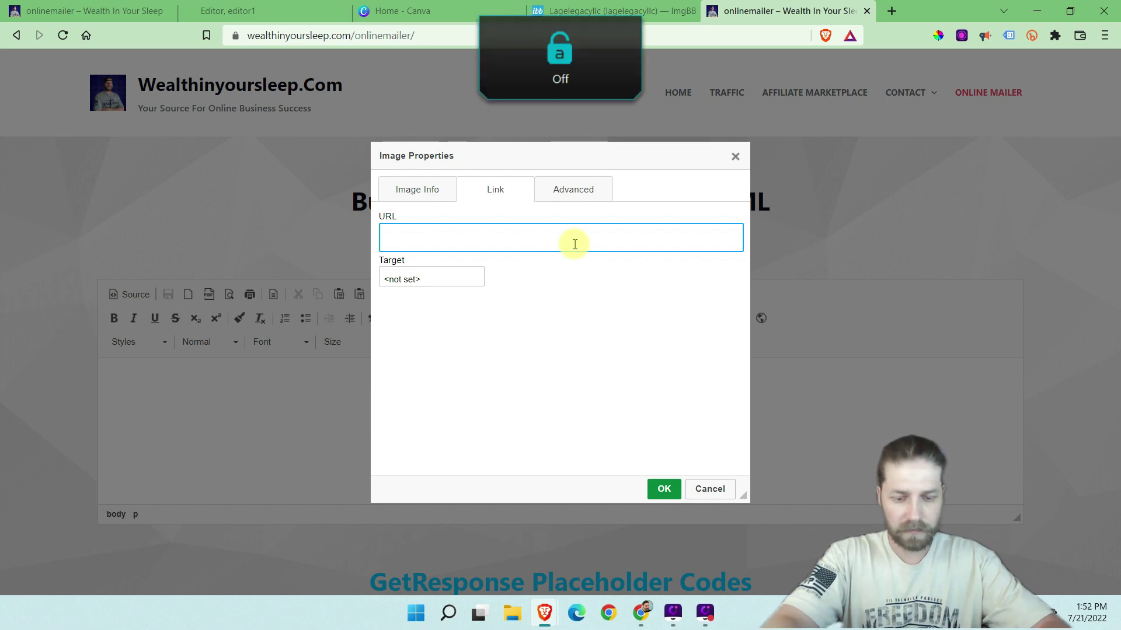
text(https://google.com)
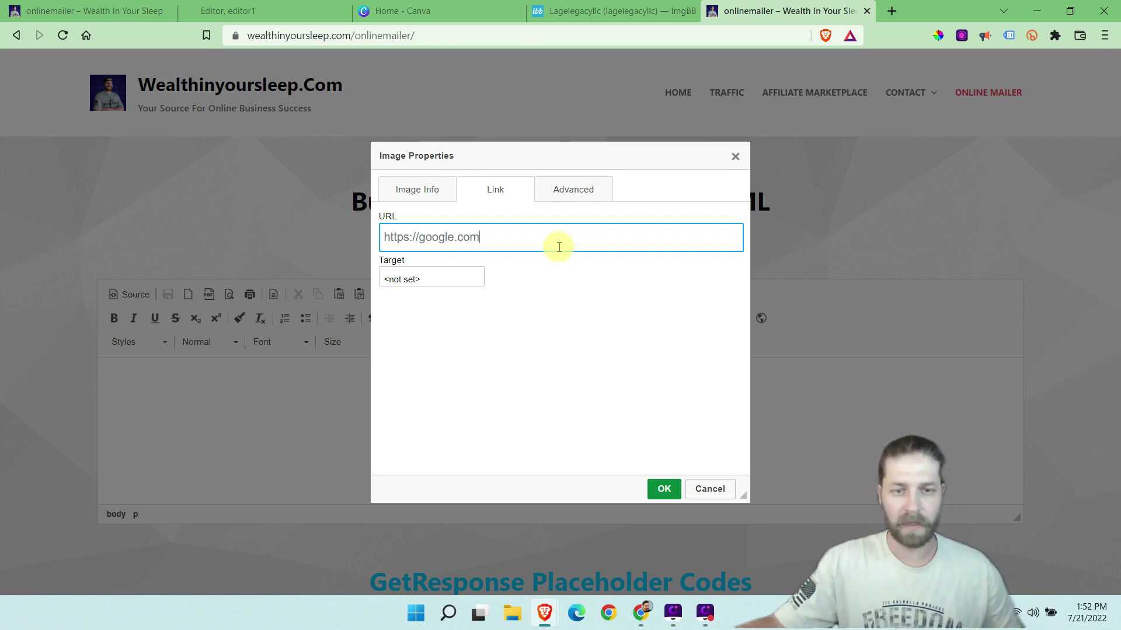
click(525, 358)
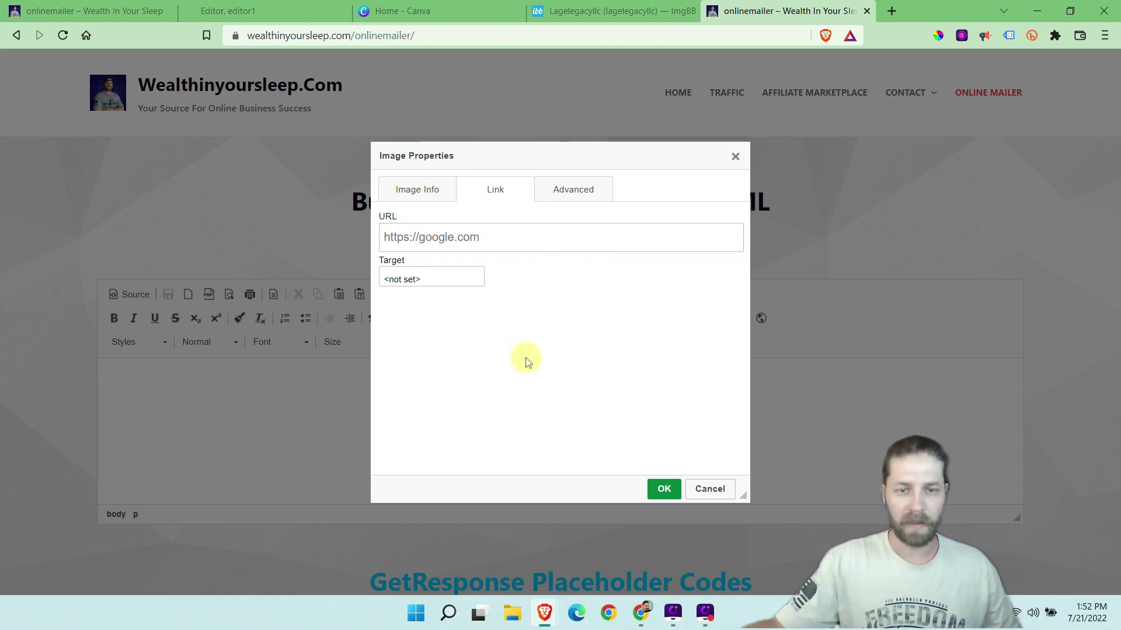
click(433, 276)
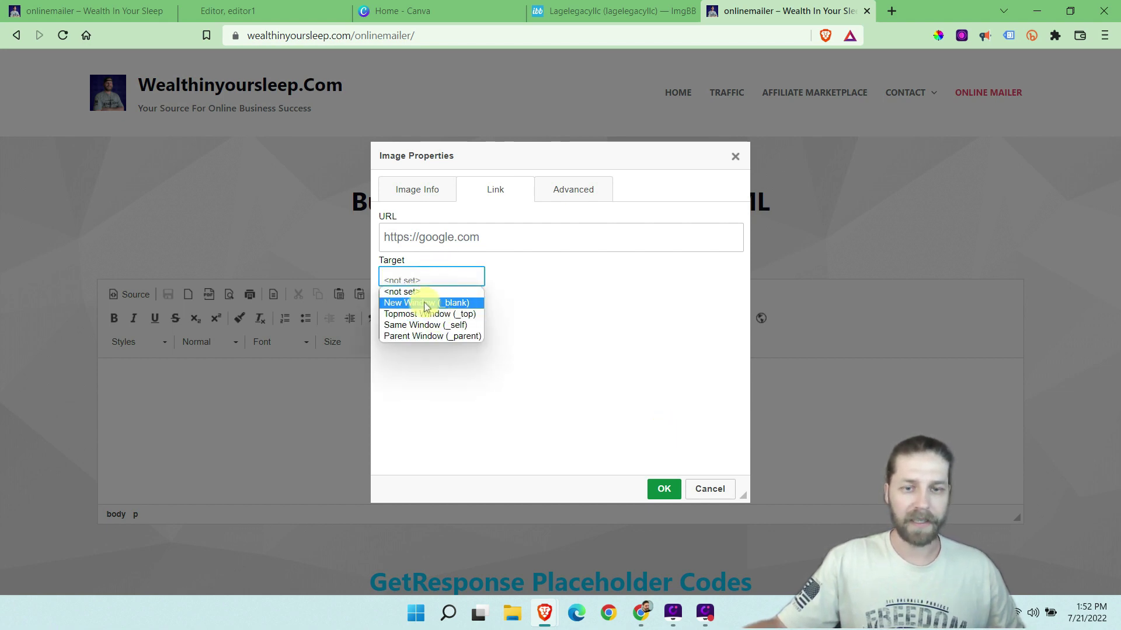
click(566, 288)
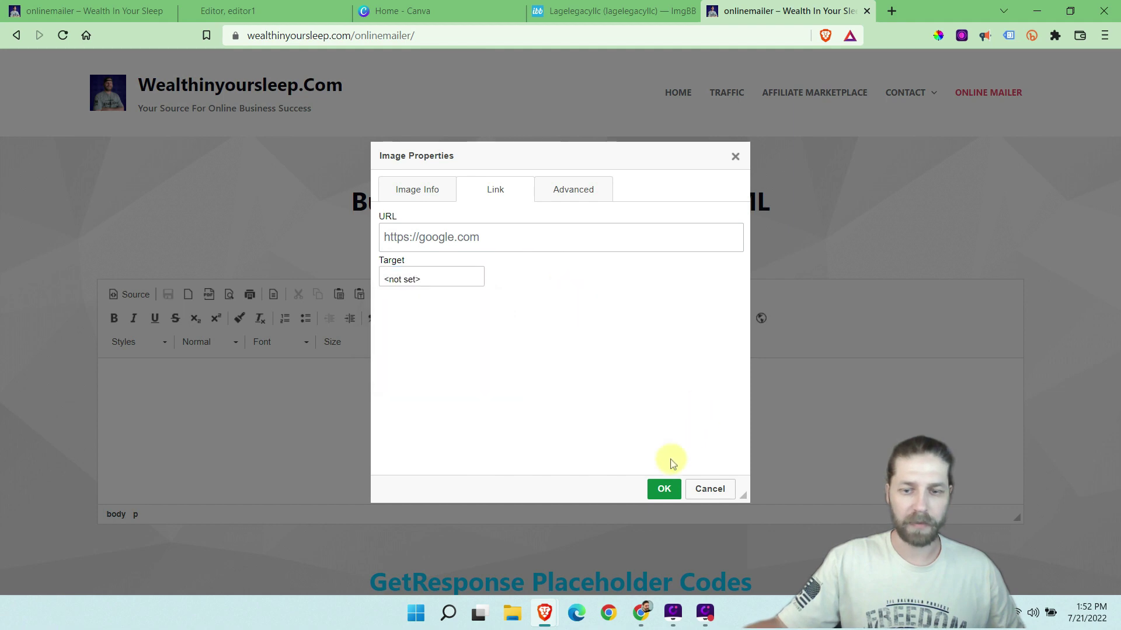
click(664, 489)
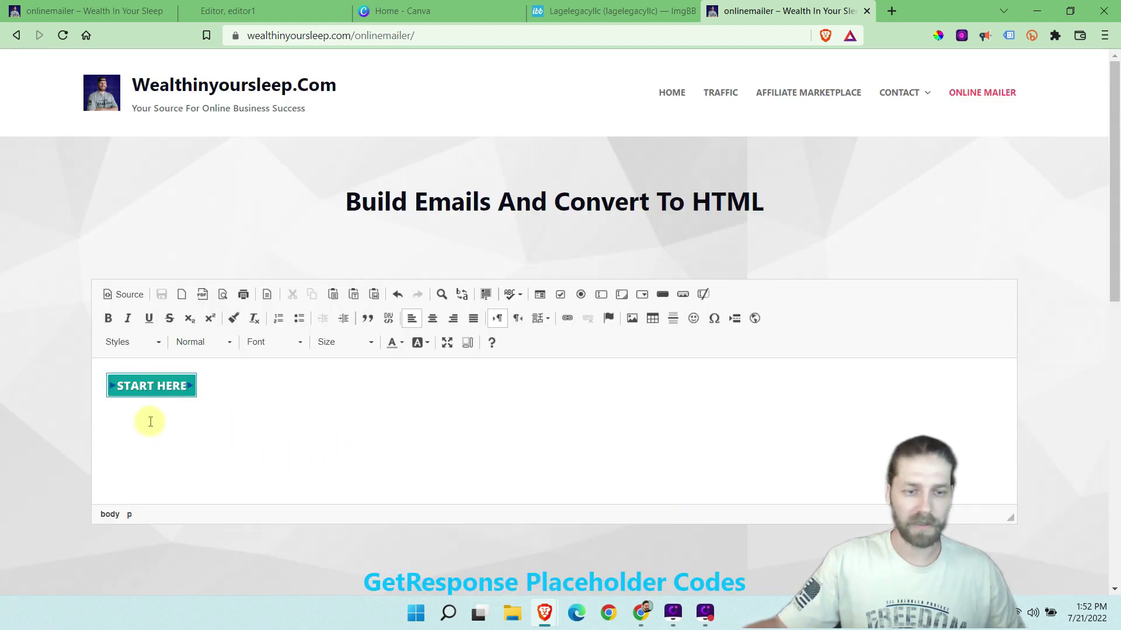
Compare with an earlier email's button, then preview the START HERE email in a new tab
click(75, 11)
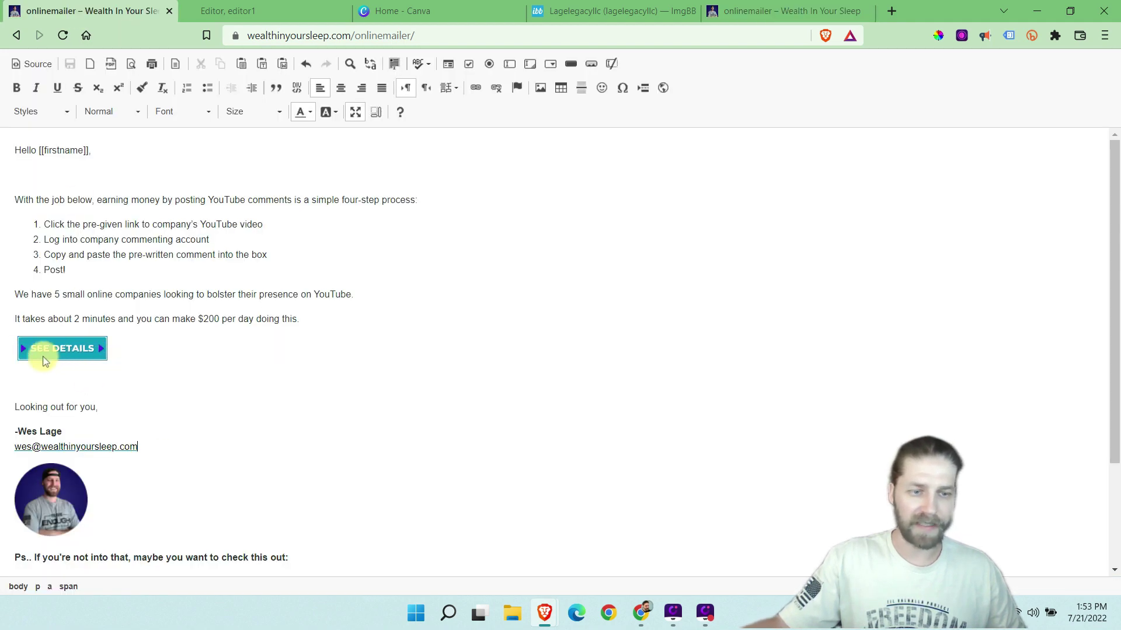
click(750, 10)
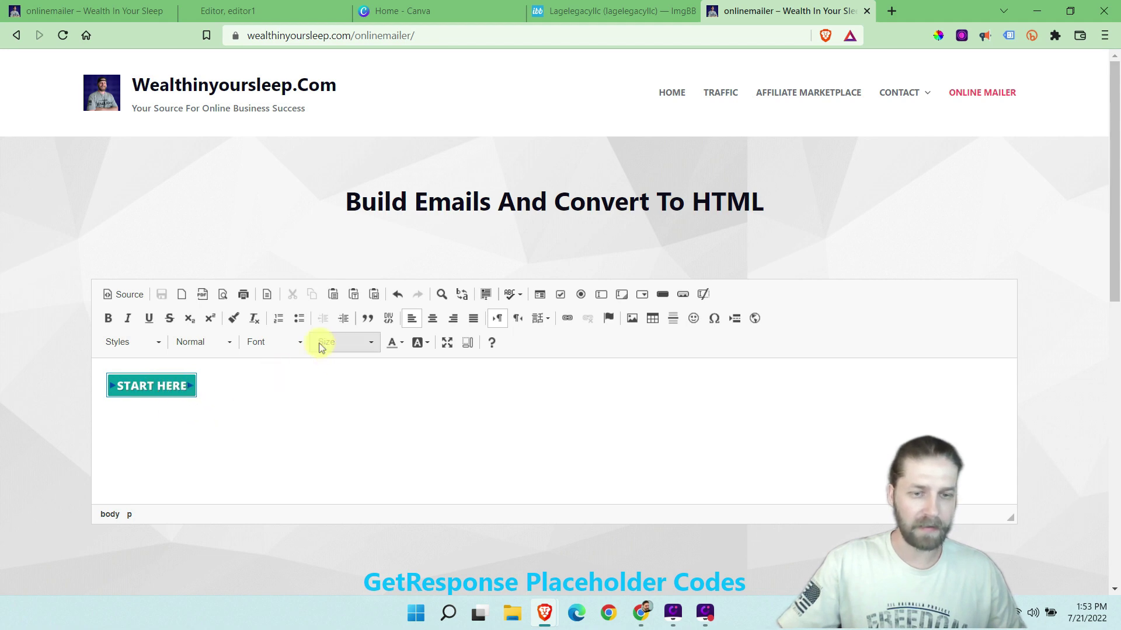
click(225, 295)
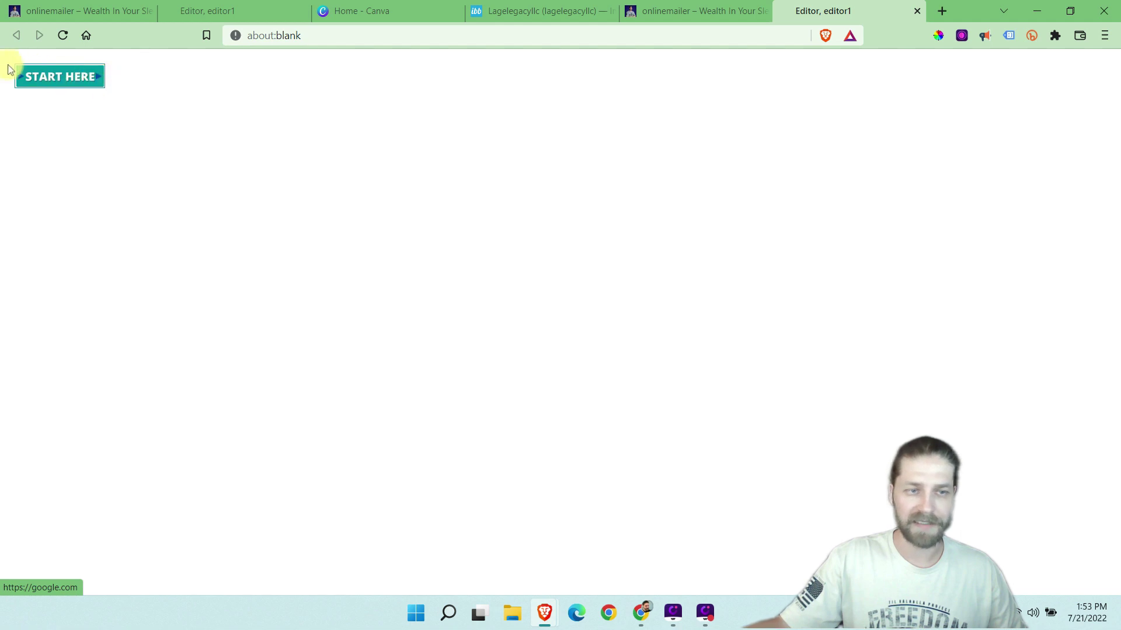
Test that START HERE opens google.com, then close that tab to return to the editor
click(85, 80)
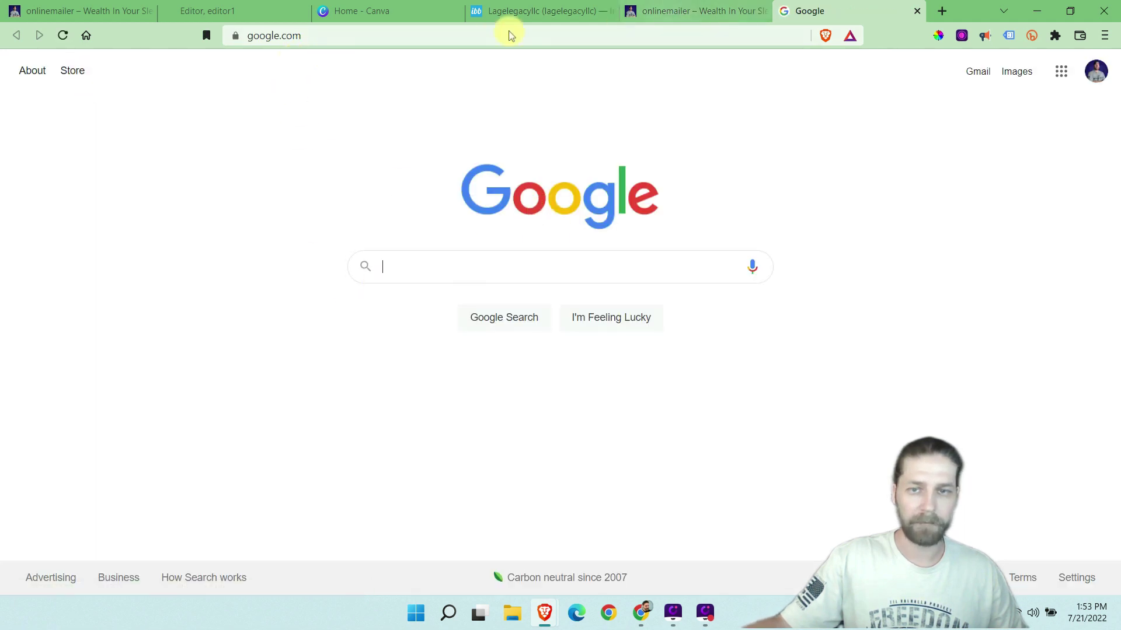
click(917, 12)
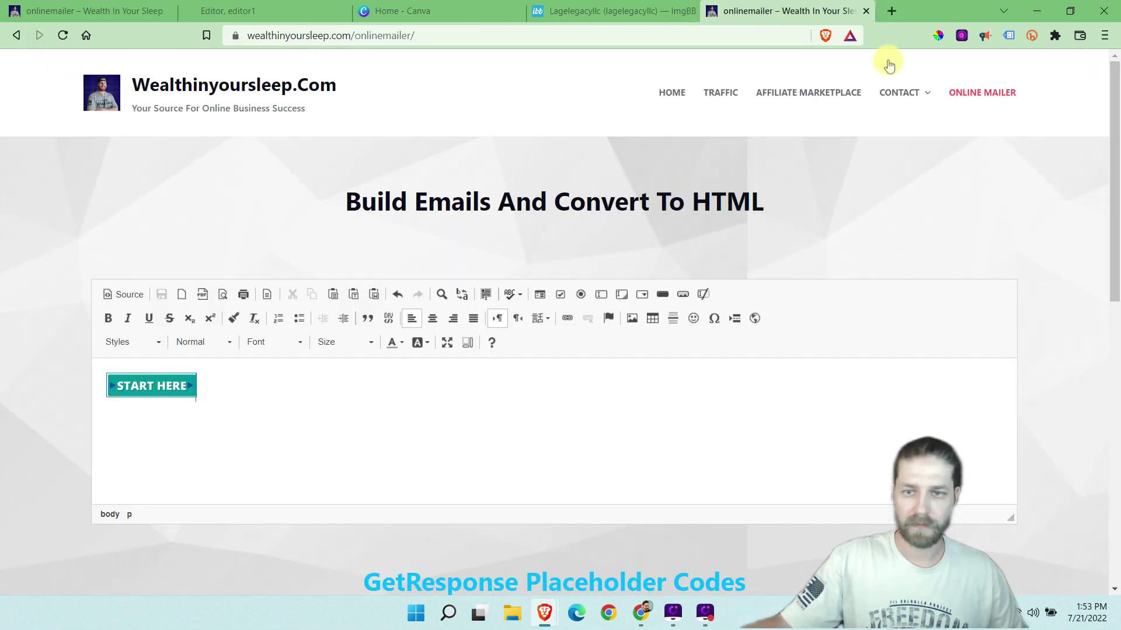